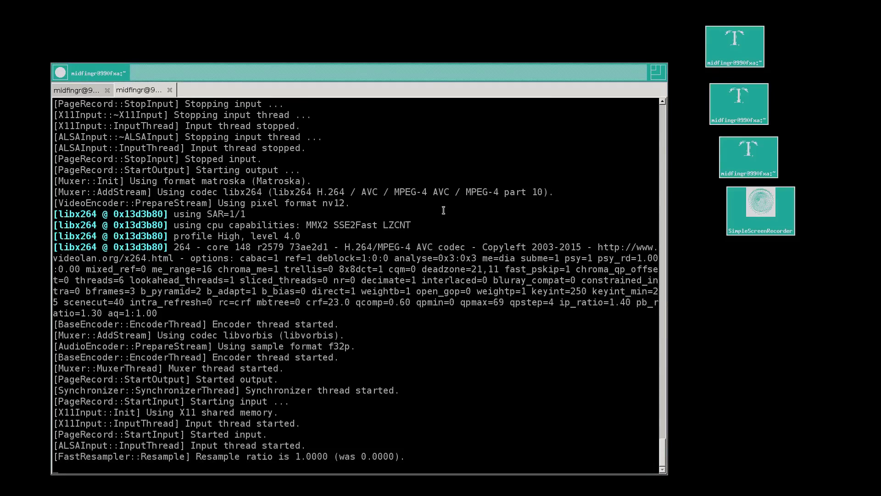
Switch to the idle terminal session and launch Firefox from the small terminal window, minimizing that window again
{"action": "left_click", "coordinate": [85, 91]}
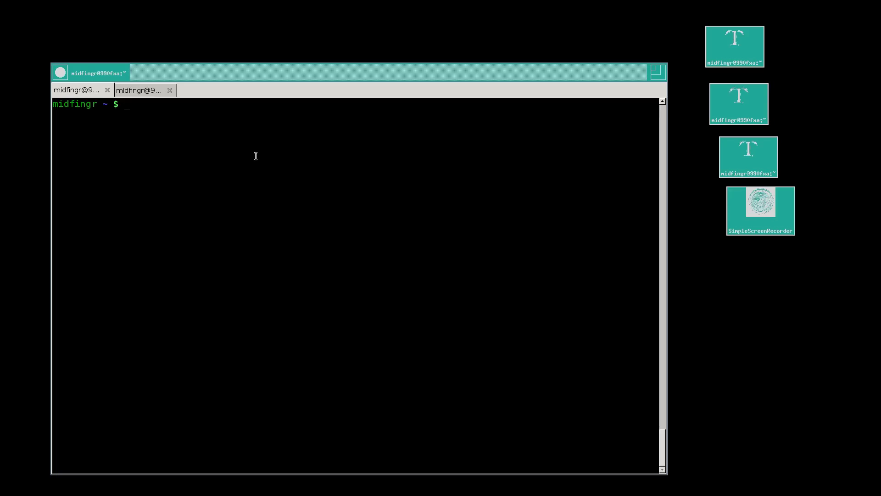
{"action": "left_click", "coordinate": [721, 50]}
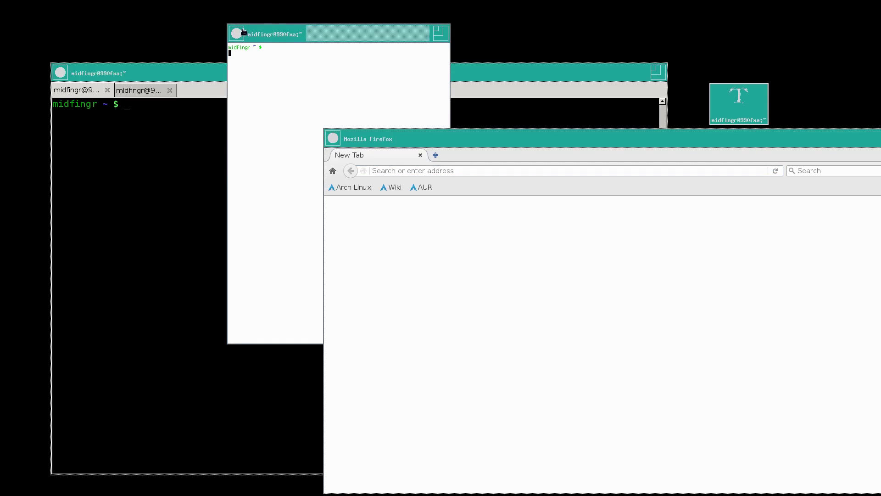
{"action": "left_click", "coordinate": [241, 32]}
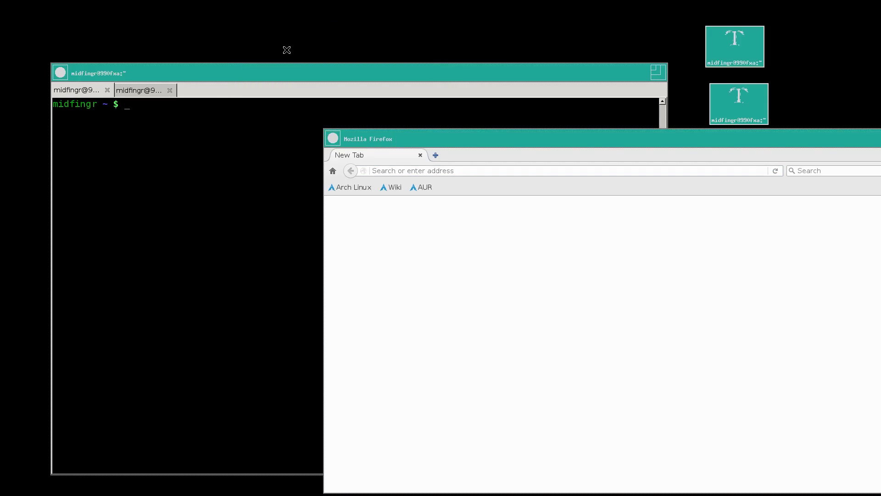
Move the Firefox window fully into view, open the Arch Wiki and look up the article "Deepin Desktop Environment"
{"action": "left_click_drag", "start_coordinate": [563, 131], "coordinate": [360, 20]}
{"action": "left_click", "coordinate": [196, 79]}
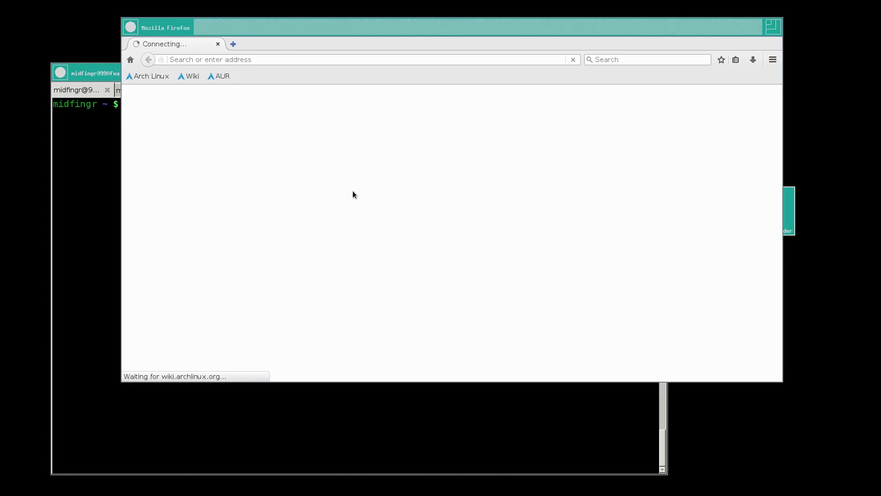
{"action": "type", "text": "Deepin Desktop Environment"}
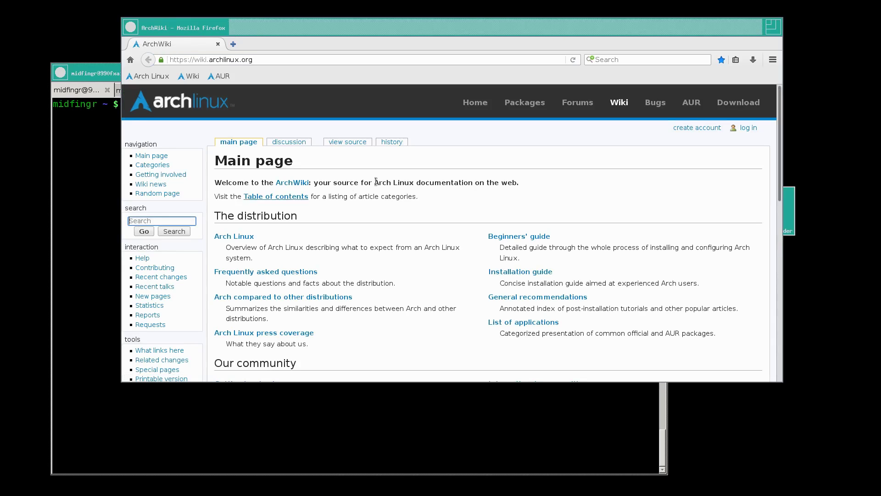
{"action": "key", "text": "Return"}
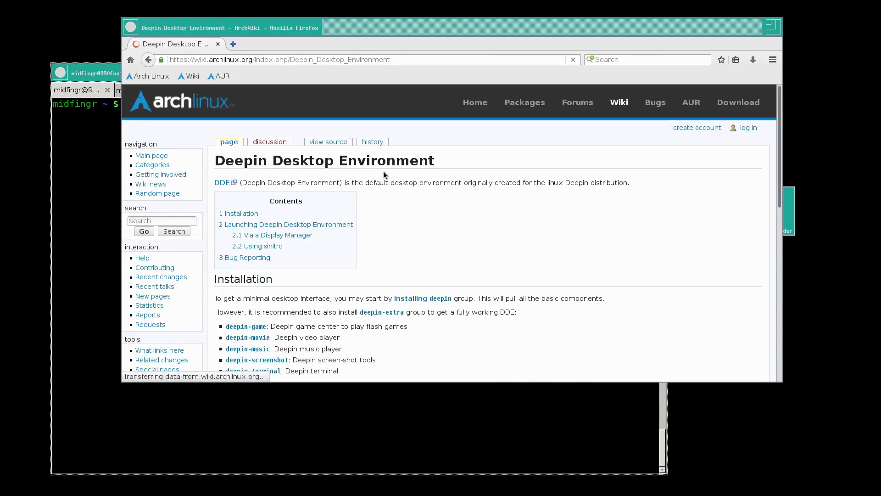
Examine the article's installation and launching sections and the linked deepin package group, returning to the article
{"action": "scroll", "coordinate": [384, 170], "scroll_direction": "down", "scroll_amount": 5}
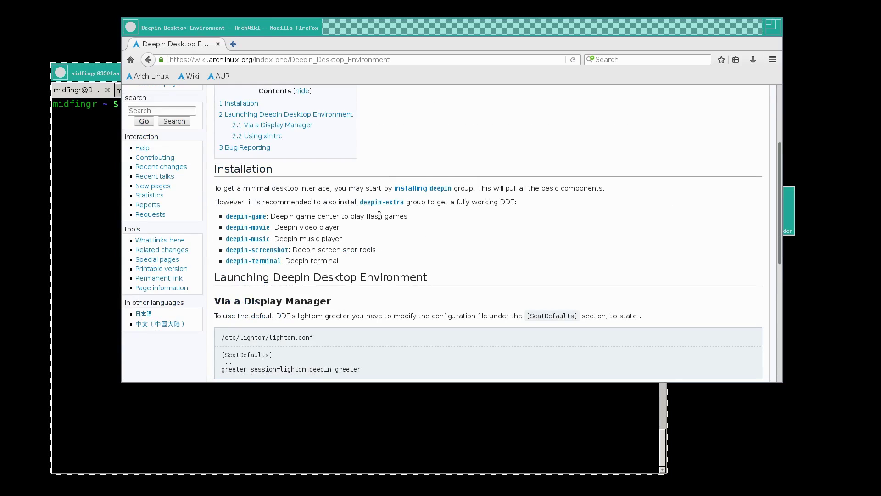
{"action": "scroll", "coordinate": [482, 183], "scroll_direction": "up", "scroll_amount": 5}
{"action": "scroll", "coordinate": [479, 181], "scroll_direction": "down", "scroll_amount": 5}
{"action": "scroll", "coordinate": [479, 180], "scroll_direction": "down", "scroll_amount": 2}
{"action": "scroll", "coordinate": [319, 164], "scroll_direction": "down", "scroll_amount": 4}
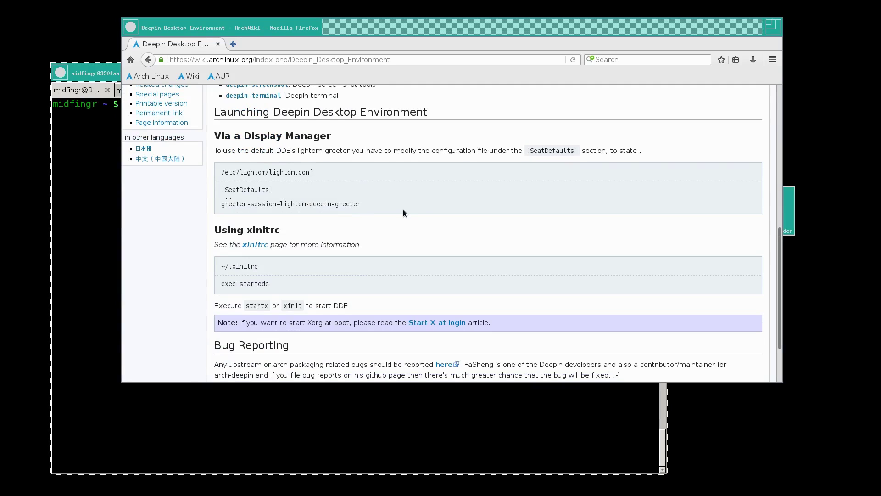
{"action": "scroll", "coordinate": [403, 209], "scroll_direction": "up", "scroll_amount": 6}
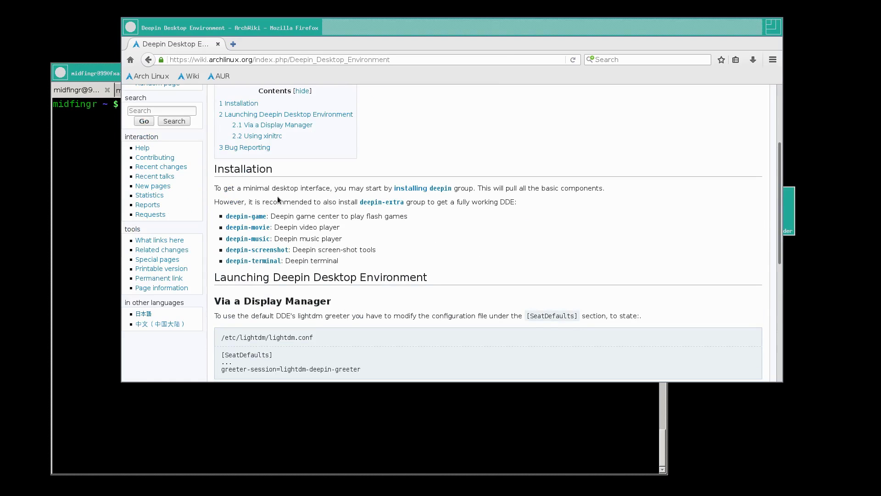
{"action": "left_click", "coordinate": [442, 189]}
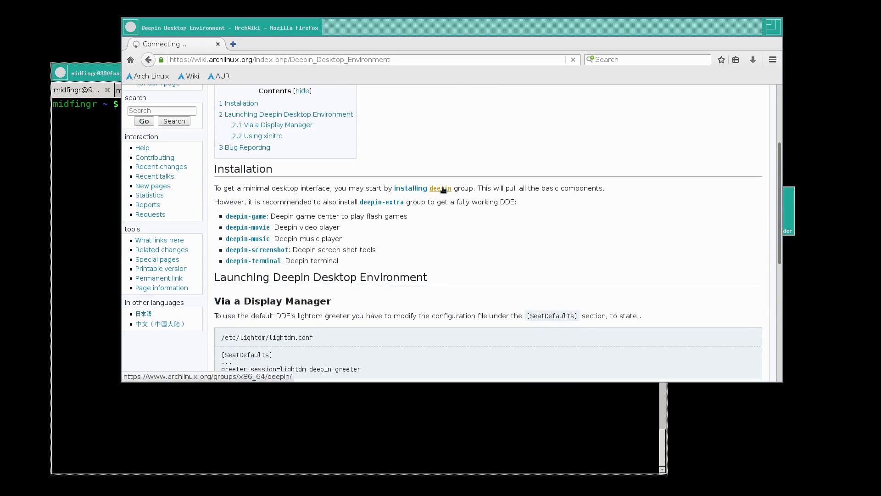
{"action": "key", "text": "alt+Left"}
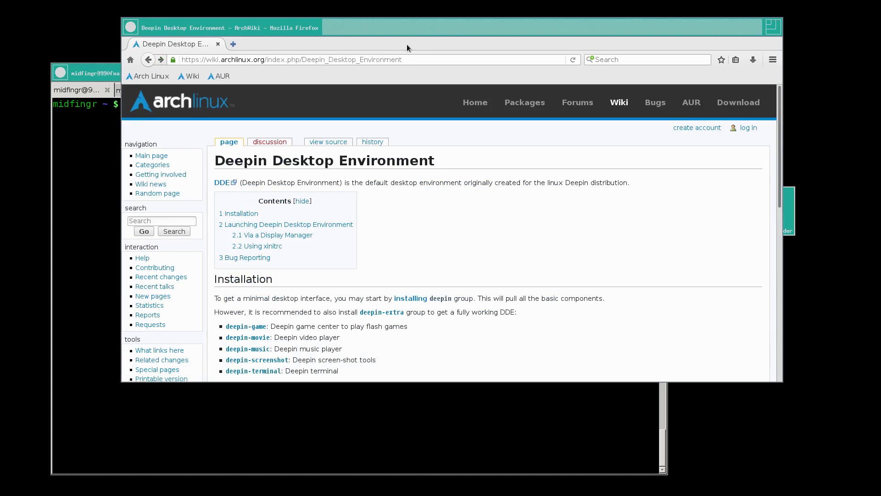
Minimize Firefox and install all members of the deepin package group from the terminal with "pac deepin"
{"action": "left_click", "coordinate": [131, 27]}
{"action": "left_click_drag", "start_coordinate": [129, 26], "coordinate": [707, 250]}
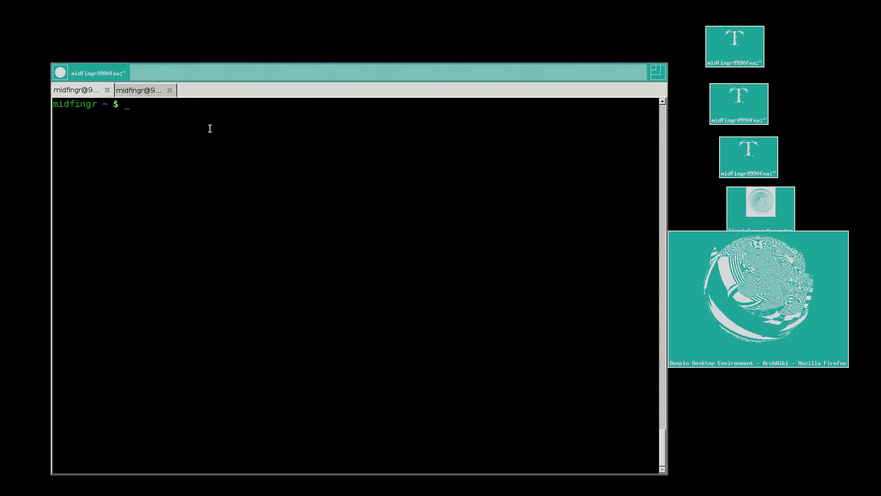
{"action": "type", "text": "pac deepin"}
{"action": "key", "text": "Return"}
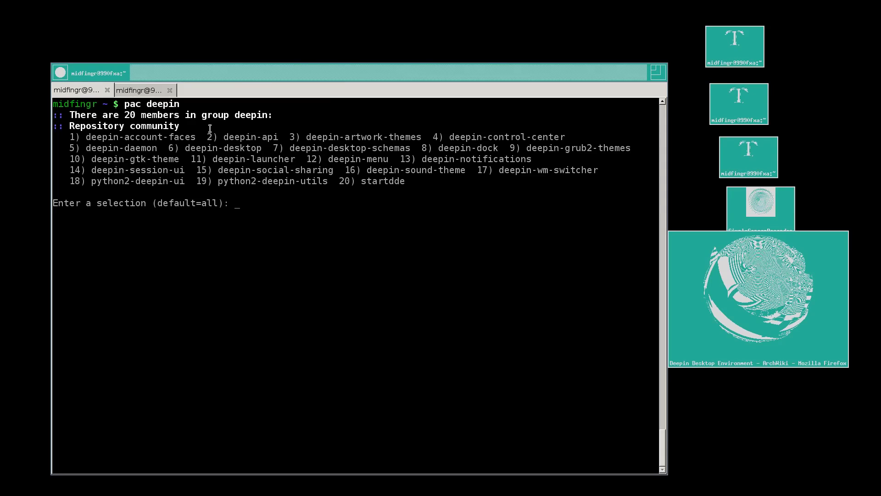
{"action": "key", "text": "Return"}
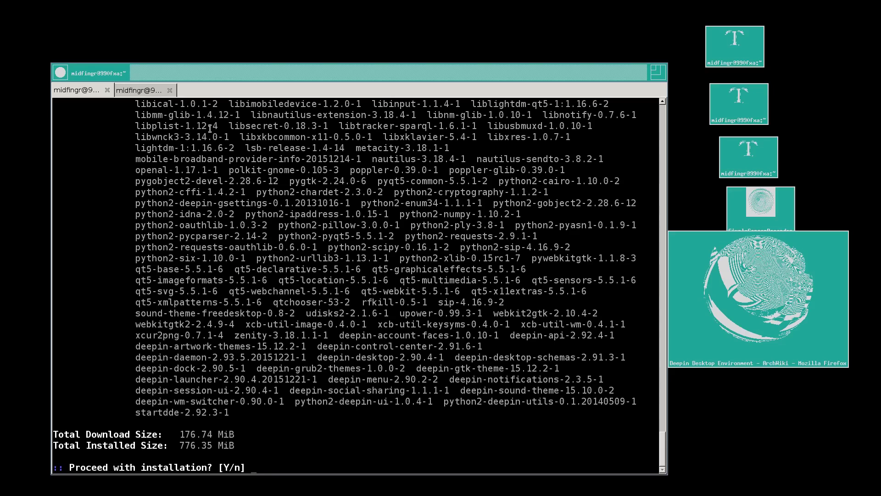
{"action": "key", "text": "Return"}
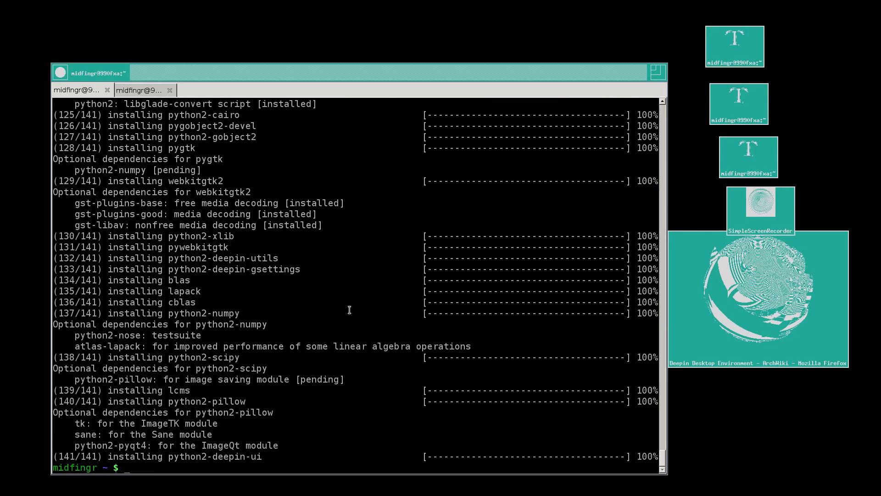
Review the terminal output of the package installation, including the optional dependencies of the installed packages
{"action": "scroll", "coordinate": [353, 312], "scroll_direction": "up", "scroll_amount": 12}
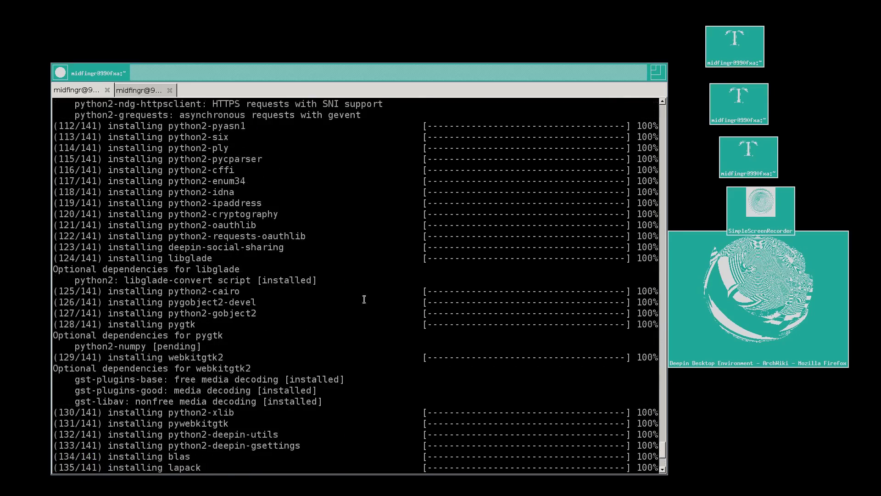
{"action": "scroll", "coordinate": [368, 288], "scroll_direction": "up", "scroll_amount": 5}
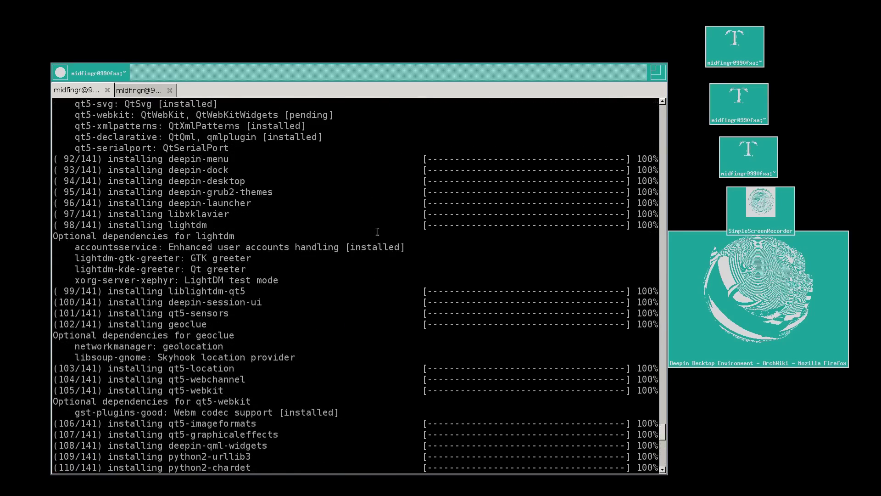
{"action": "scroll", "coordinate": [377, 231], "scroll_direction": "up", "scroll_amount": 4}
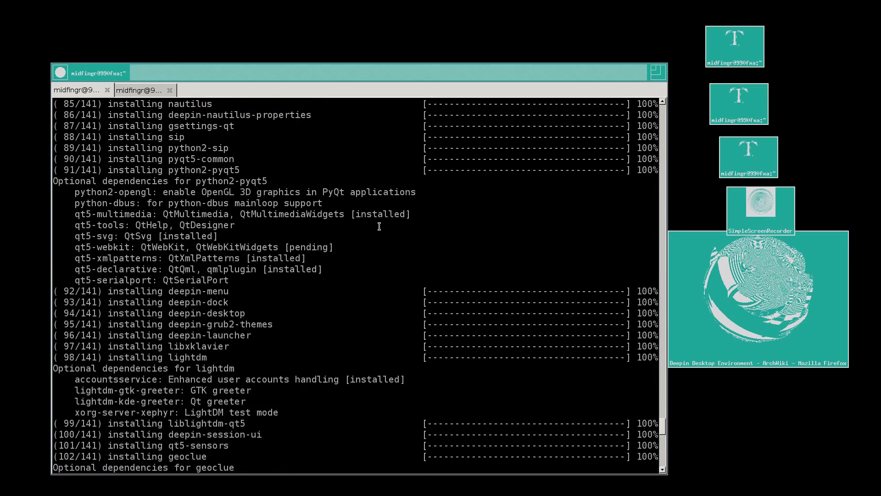
{"action": "scroll", "coordinate": [379, 217], "scroll_direction": "down", "scroll_amount": 12}
{"action": "scroll", "coordinate": [380, 216], "scroll_direction": "down", "scroll_amount": 9}
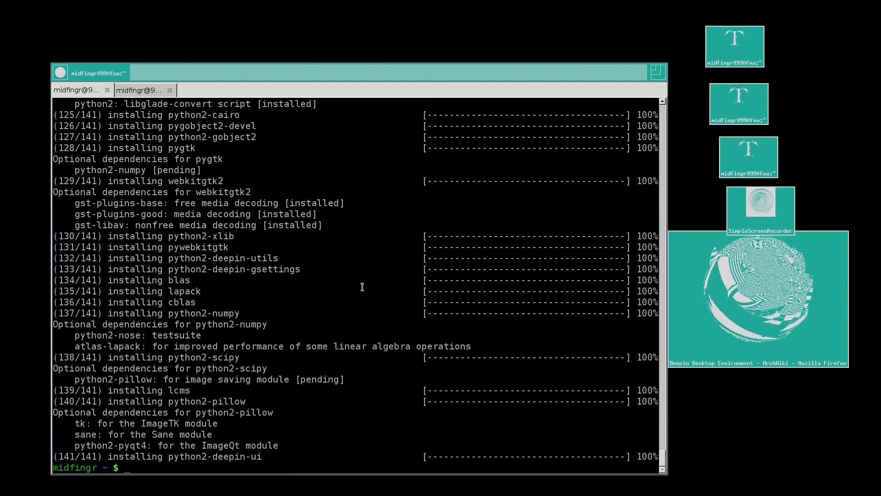
Run the "md" command and search the package repositories for networkmanager with "pacs networkmanager"
{"action": "type", "text": "md"}
{"action": "key", "text": "Return"}
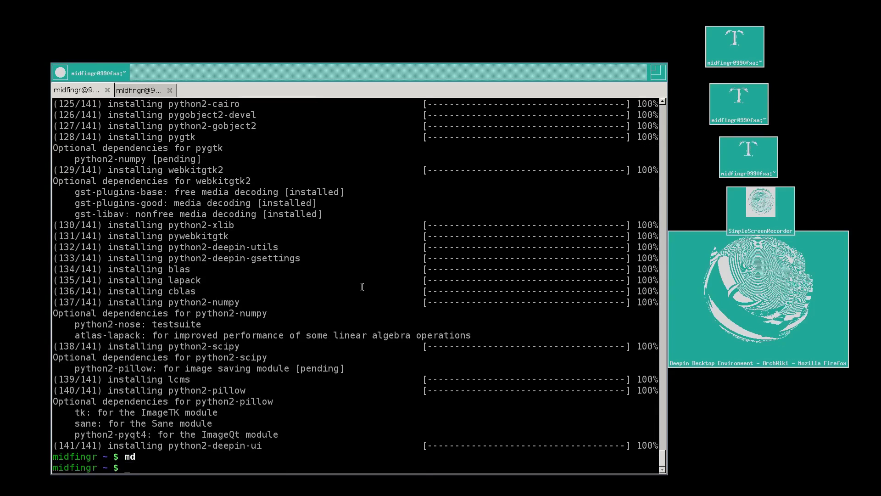
{"action": "type", "text": "pacs networkmanager"}
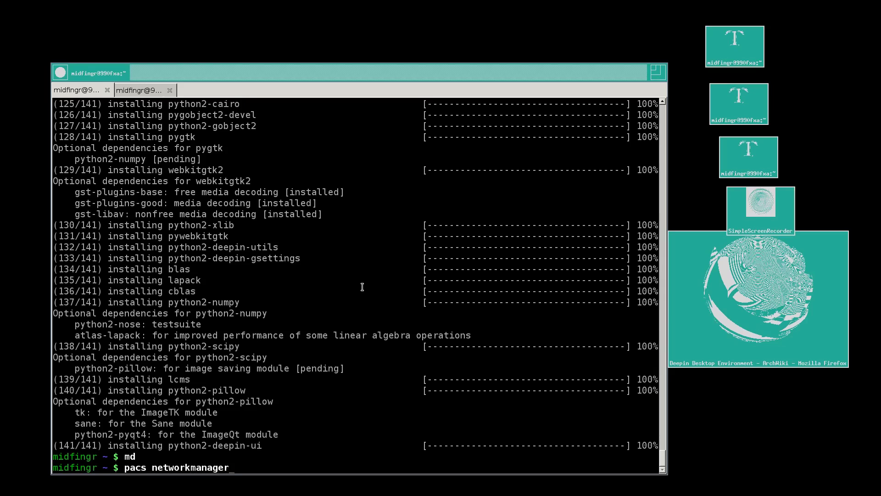
{"action": "key", "text": "Return"}
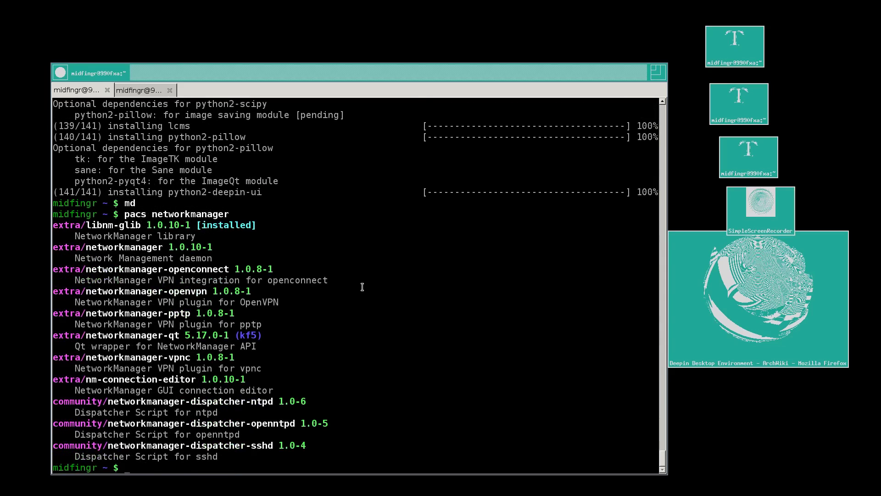
Reuse the previous search command to search the package repositories for lightdm
{"action": "key", "text": "Up"}
{"action": "key", "text": "BackSpace"}
{"action": "key", "text": "BackSpace"}
{"action": "key", "text": "BackSpace"}
{"action": "key", "text": "BackSpace"}
{"action": "key", "text": "BackSpace"}
{"action": "key", "text": "BackSpace"}
{"action": "key", "text": "BackSpace"}
{"action": "key", "text": "BackSpace"}
{"action": "key", "text": "BackSpace"}
{"action": "key", "text": "BackSpace"}
{"action": "key", "text": "BackSpace"}
{"action": "key", "text": "BackSpace"}
{"action": "key", "text": "BackSpace"}
{"action": "type", "text": "lightdm"}
{"action": "key", "text": "Return"}
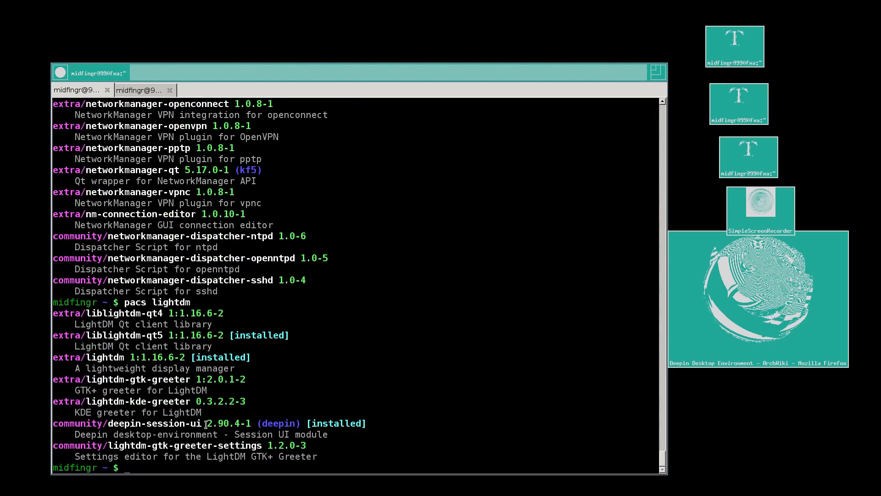
Copy the path /etc/lightdm/lightdm.conf from the wiki article in Firefox and paste it at the terminal prompt
{"action": "left_click", "coordinate": [776, 301]}
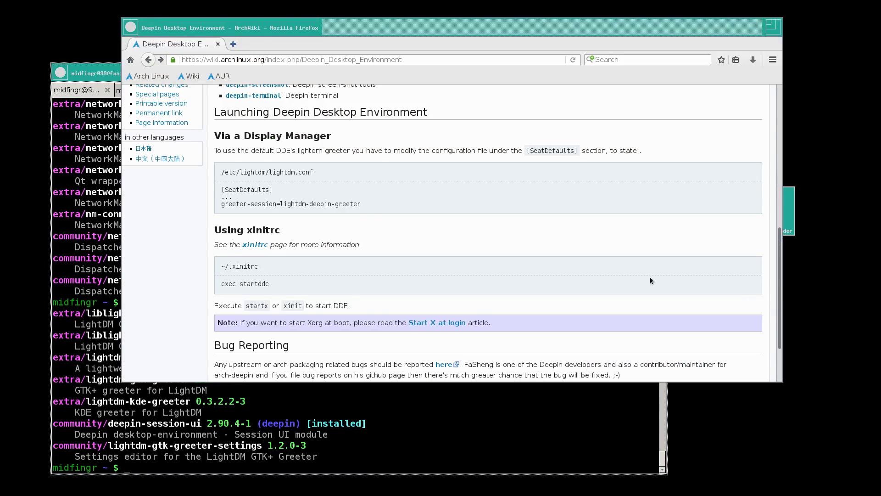
{"action": "triple_click", "coordinate": [274, 172]}
{"action": "right_click", "coordinate": [274, 173]}
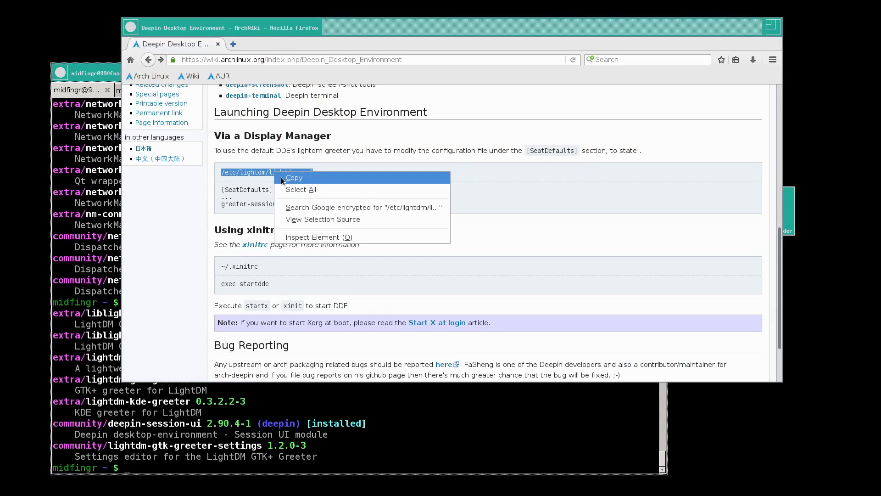
{"action": "left_click", "coordinate": [294, 177]}
{"action": "right_click", "coordinate": [374, 435]}
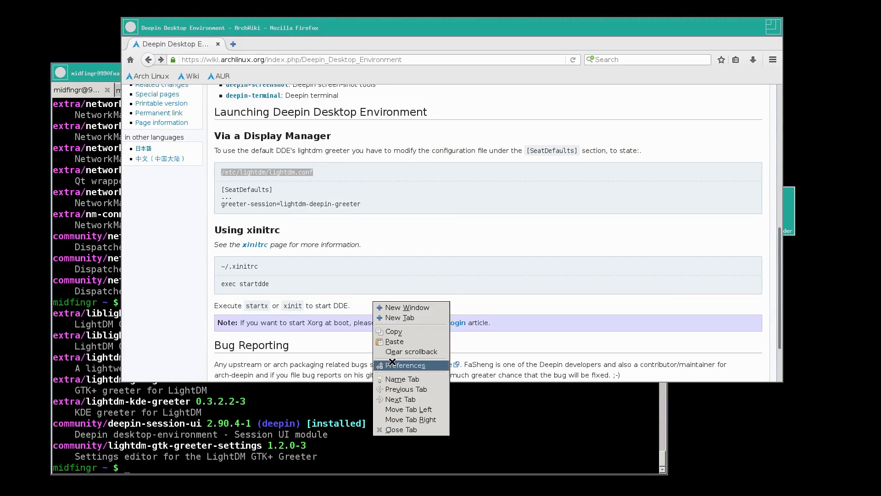
{"action": "left_click", "coordinate": [394, 342]}
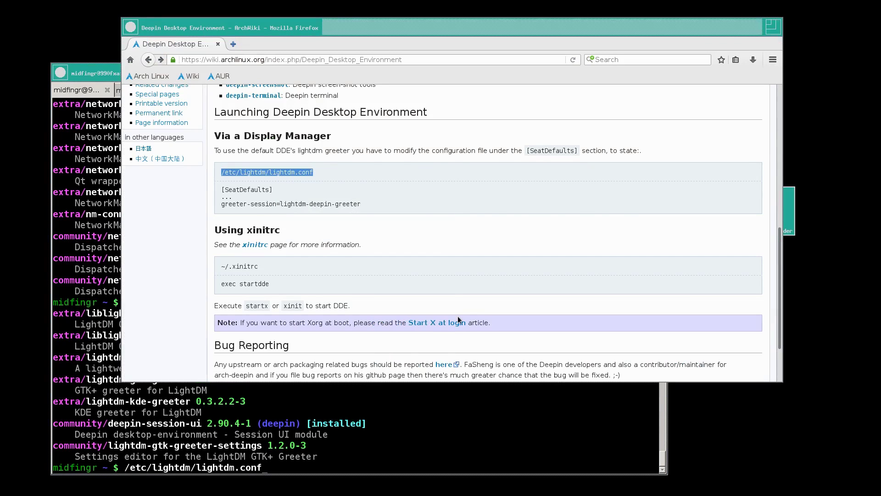
Minimize Firefox and complete the pasted path into "sudo leafpad /etc/lightdm/lightdm.conf" to open the file for editing
{"action": "scroll", "coordinate": [459, 319], "scroll_direction": "up", "scroll_amount": 6}
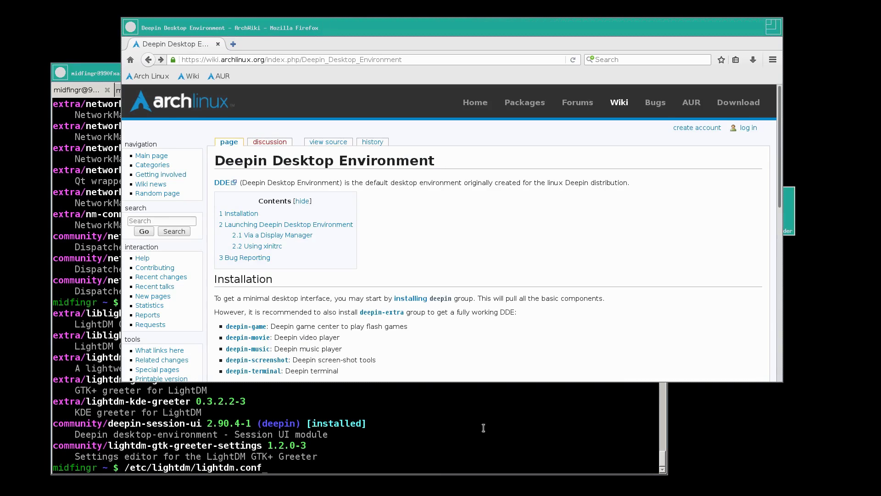
{"action": "left_click", "coordinate": [134, 31]}
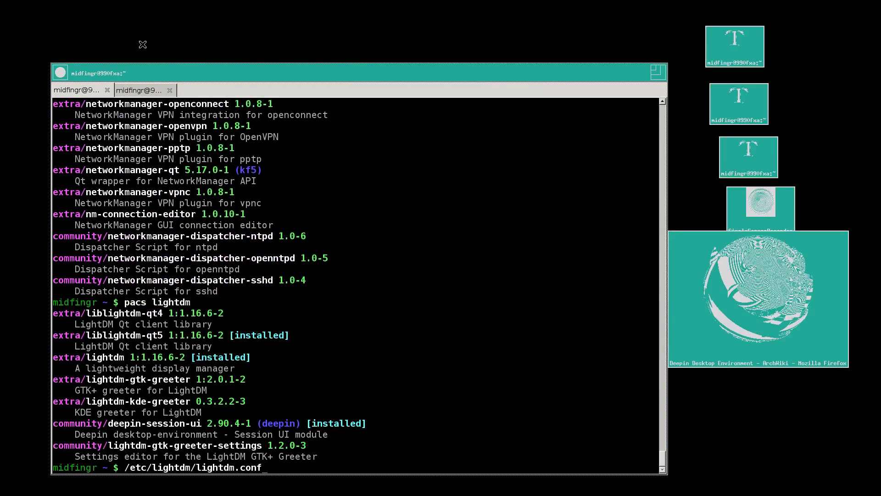
{"action": "type", "text": "sudo leafpad"}
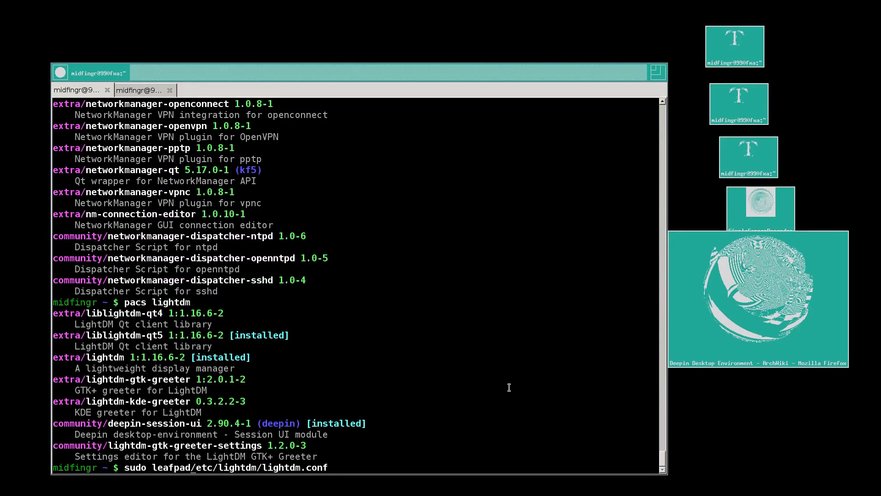
{"action": "key", "text": "Return"}
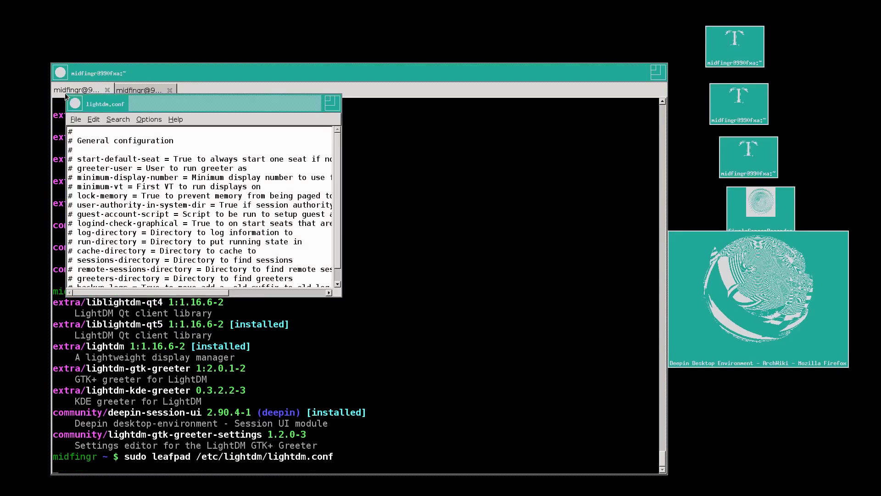
Restore the Deepin wiki article, place it beside the lightdm.conf editor and select SeatDefaults in the Via a Display Manager section
{"action": "left_click", "coordinate": [748, 275]}
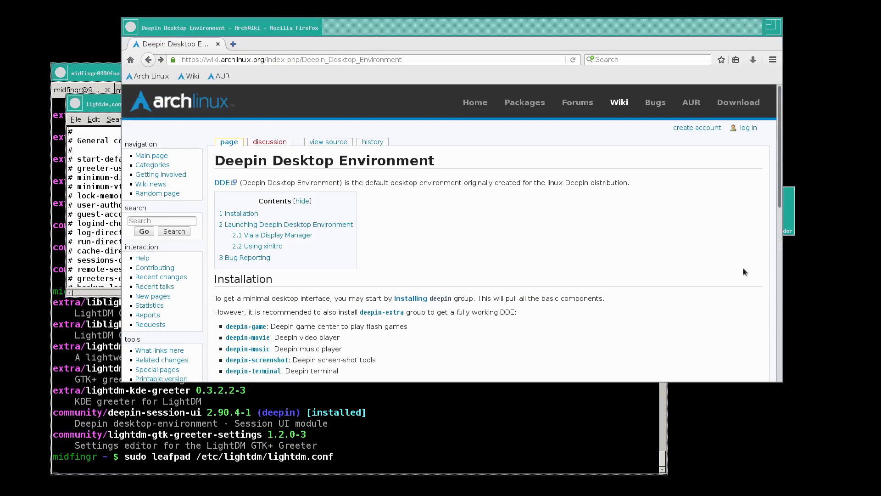
{"action": "left_click_drag", "start_coordinate": [373, 26], "coordinate": [602, 65]}
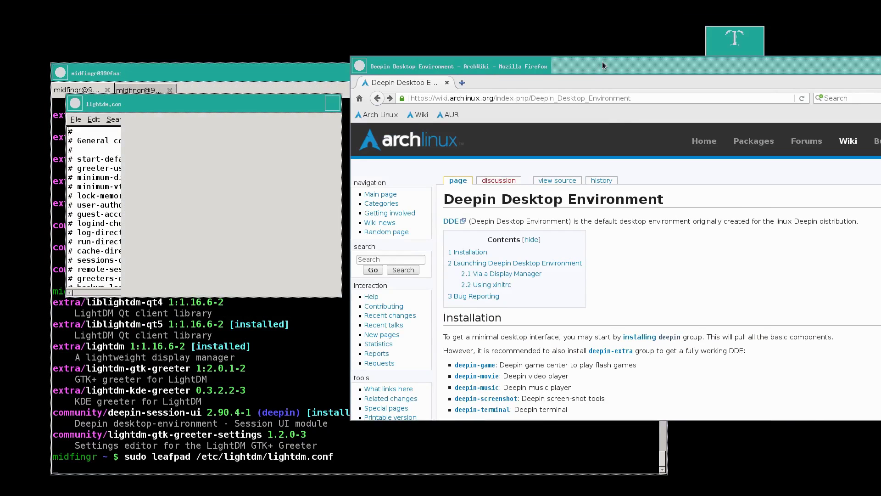
{"action": "scroll", "coordinate": [661, 317], "scroll_direction": "down", "scroll_amount": 6}
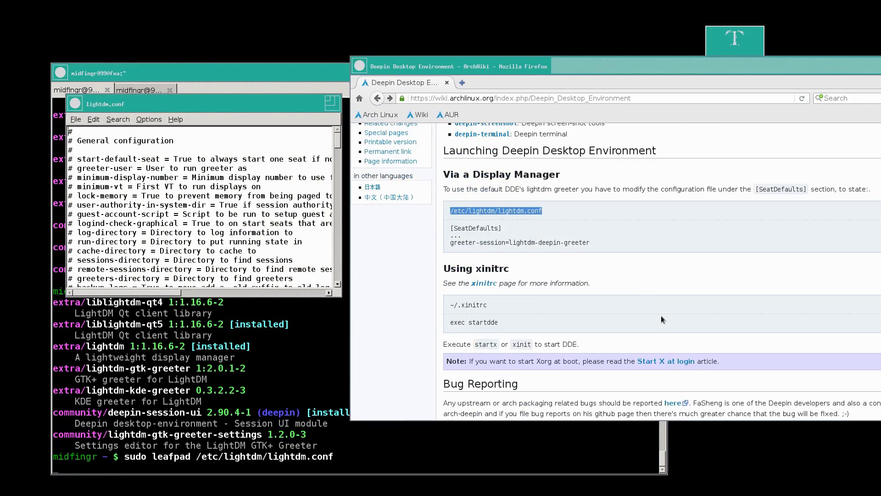
{"action": "double_click", "coordinate": [478, 229]}
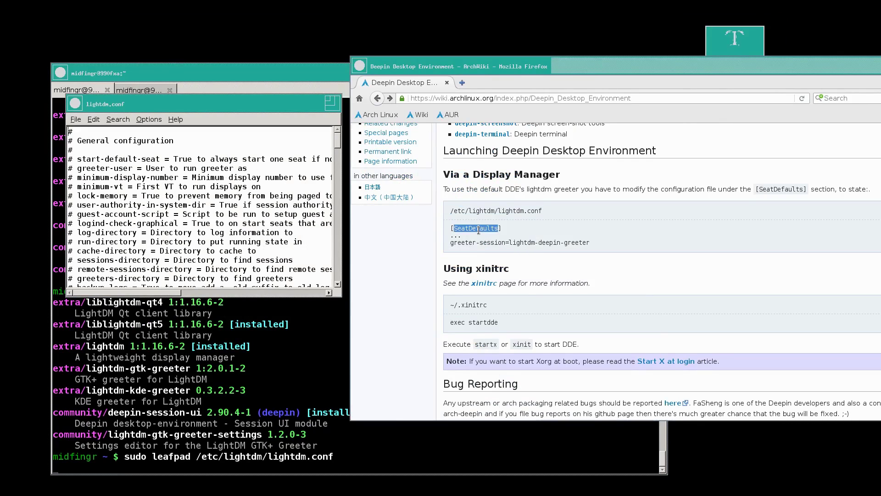
Uncomment the greeter-session line in the [Seat:*] section of lightdm.conf and clear its value
{"action": "left_click", "coordinate": [214, 207]}
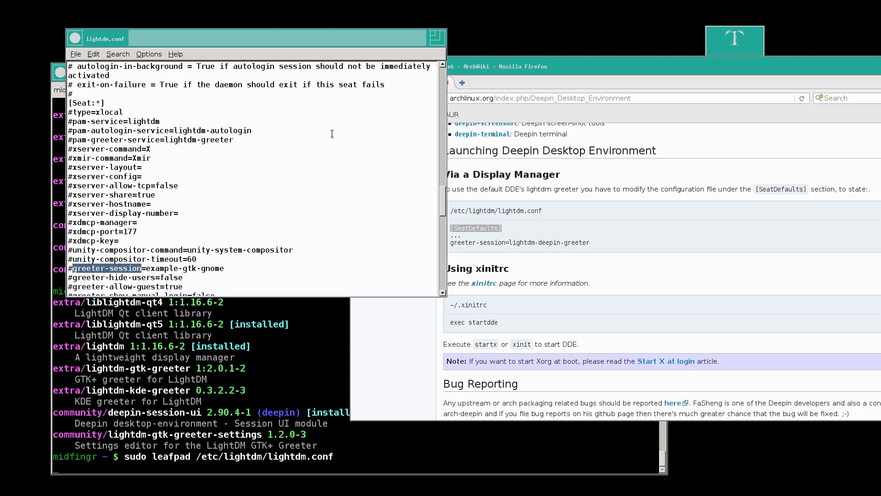
{"action": "key", "text": "Left"}
{"action": "key", "text": "BackSpace"}
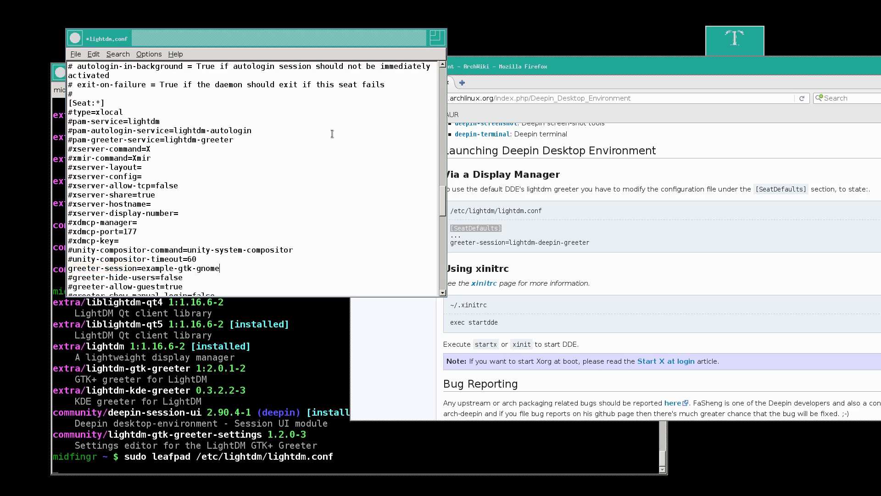
{"action": "key", "text": "BackSpace"}
{"action": "key", "text": "BackSpace"}
{"action": "key", "text": "BackSpace"}
{"action": "key", "text": "BackSpace"}
{"action": "key", "text": "BackSpace"}
{"action": "key", "text": "BackSpace"}
{"action": "key", "text": "BackSpace"}
{"action": "key", "text": "BackSpace"}
{"action": "key", "text": "BackSpace"}
{"action": "key", "text": "BackSpace"}
{"action": "key", "text": "BackSpace"}
{"action": "key", "text": "BackSpace"}
{"action": "key", "text": "BackSpace"}
{"action": "key", "text": "BackSpace"}
{"action": "key", "text": "BackSpace"}
{"action": "key", "text": "BackSpace"}
{"action": "key", "text": "BackSpace"}
Set greeter-session to lightdm-deepin-greeter, copied from the wiki article, then save lightdm.conf and quit the editor
{"action": "left_click_drag", "start_coordinate": [509, 242], "coordinate": [560, 241]}
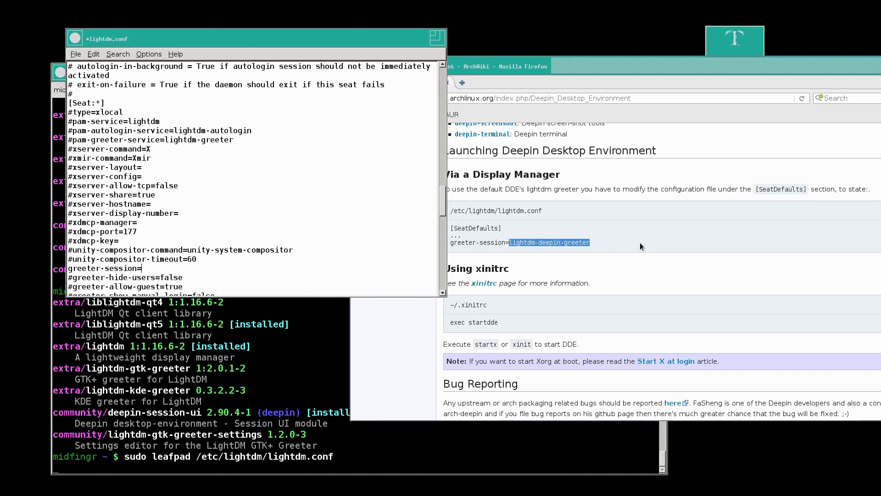
{"action": "left_click", "coordinate": [257, 264]}
{"action": "left_click", "coordinate": [251, 265]}
{"action": "key", "text": "ctrl+v"}
{"action": "key", "text": "ctrl+s"}
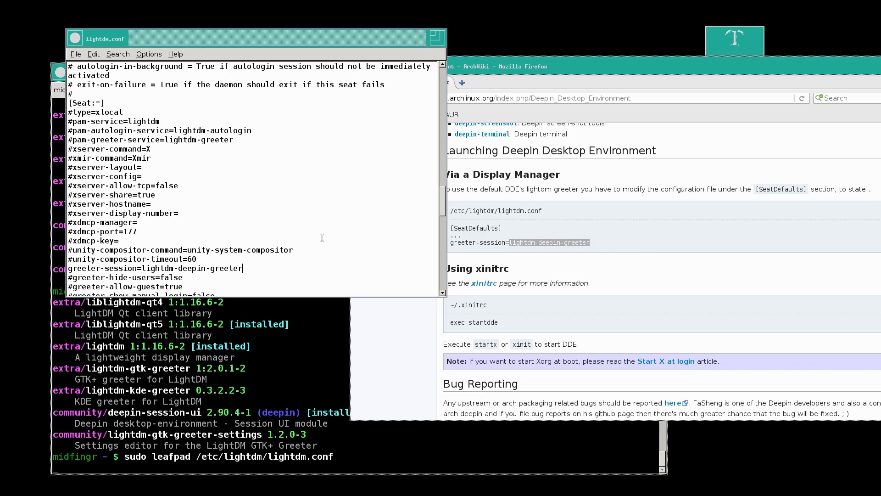
{"action": "key", "text": "ctrl+q"}
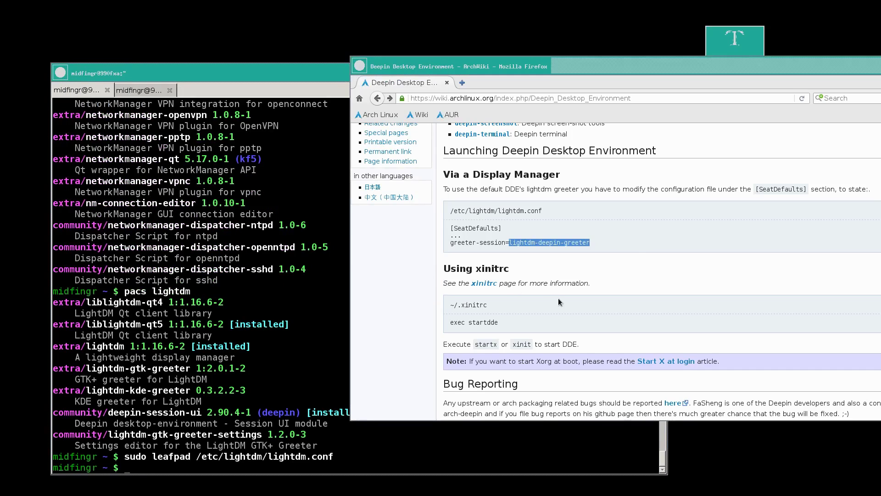
Minimize Firefox and enable the display manager with "sudo systemctl enable lightdm.service"
{"action": "type", "text": "sudo"}
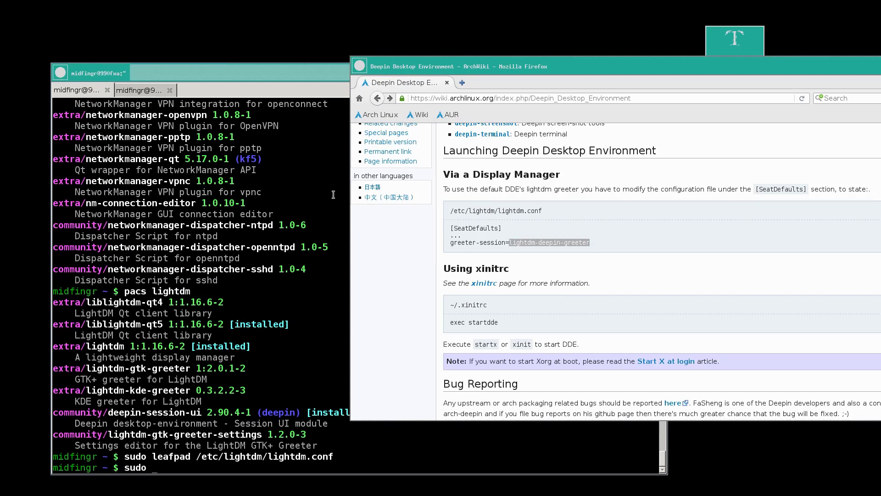
{"action": "left_click", "coordinate": [360, 66]}
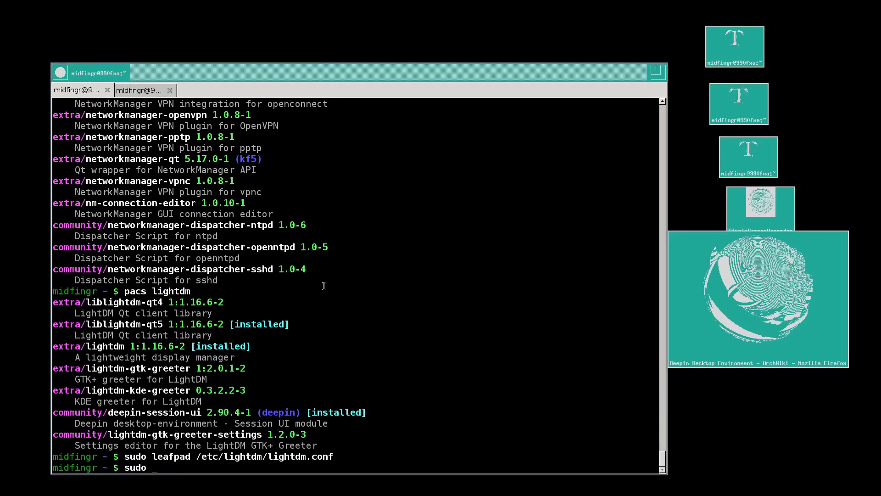
{"action": "type", "text": "systemctl enable lig"}
{"action": "key", "text": "Tab"}
{"action": "key", "text": "Return"}
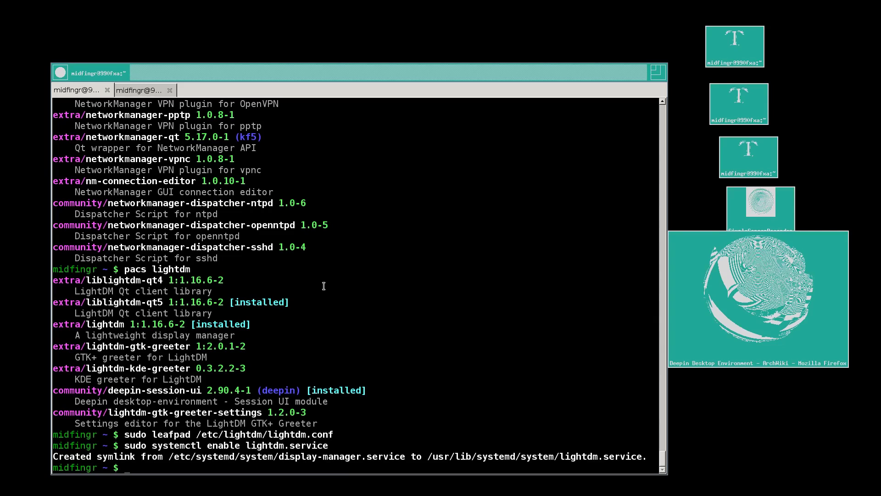
Try to install packages with "pac networkmanager network-manager-appplet networkmanager-dispatcher-ntpd"
{"action": "type", "text": "pac networkmanager"}
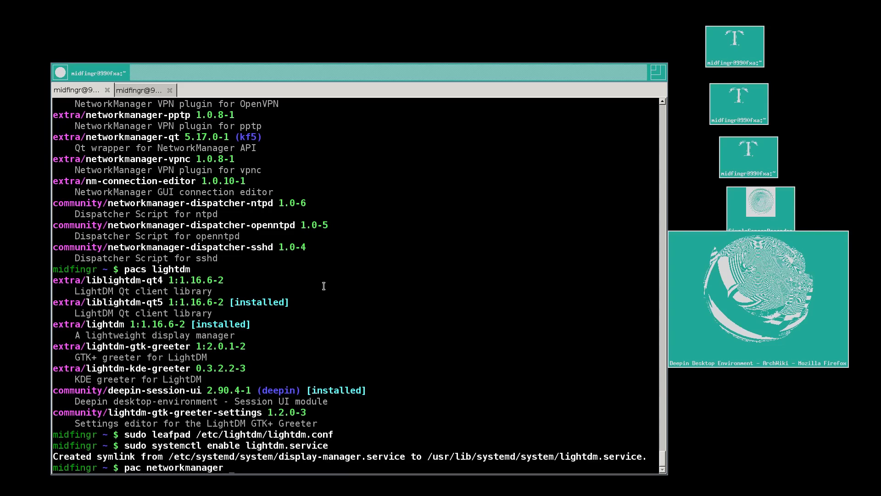
{"action": "type", "text": " network-manager-appplet netw"}
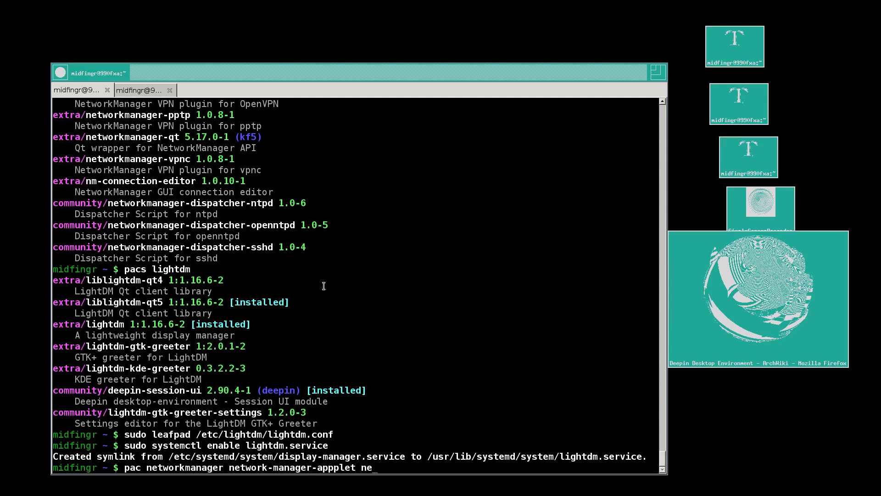
{"action": "type", "text": "orkmanager-dispatcher-ntpd"}
{"action": "key", "text": "Return"}
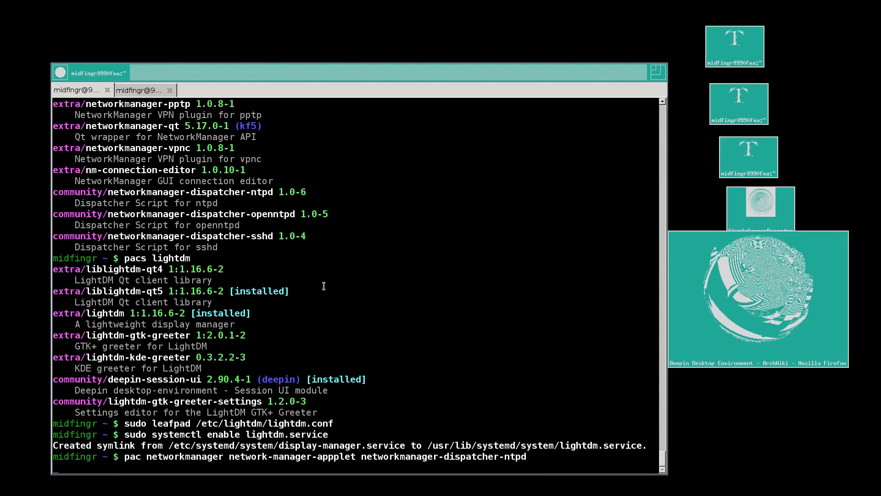
Recall the install command, correct the applet package name to network-manager-applet, run it and accept the installation
{"action": "key", "text": "Up"}
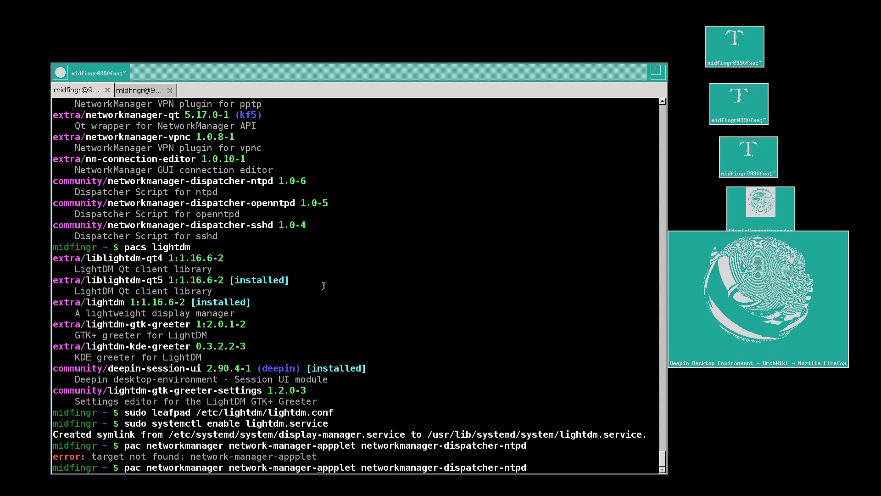
{"action": "key", "text": "BackSpace"}
{"action": "key", "text": "Return"}
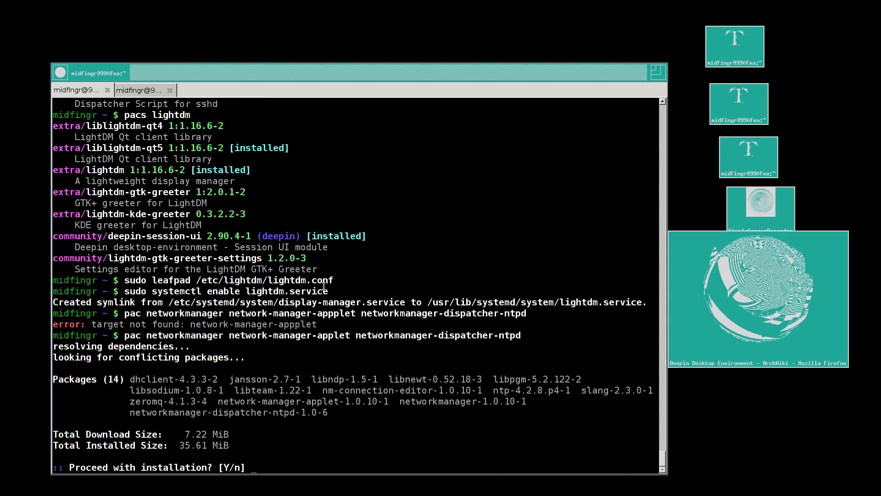
{"action": "key", "text": "Return"}
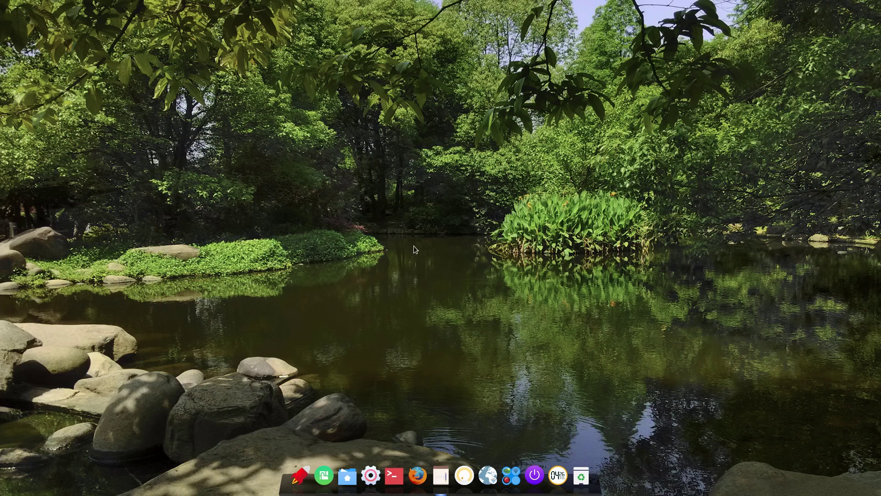
Open the desktop's Personalization settings, look through the Window and Icon theme sections and close the settings
{"action": "right_click", "coordinate": [406, 204]}
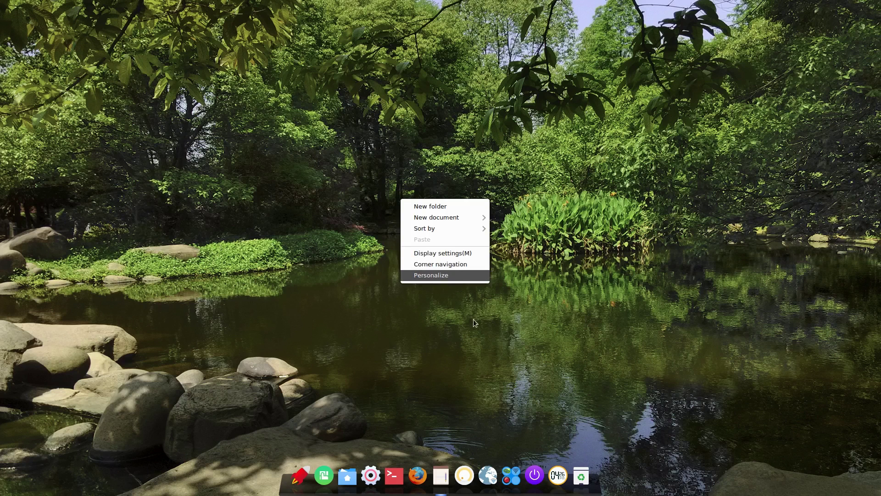
{"action": "left_click", "coordinate": [431, 278]}
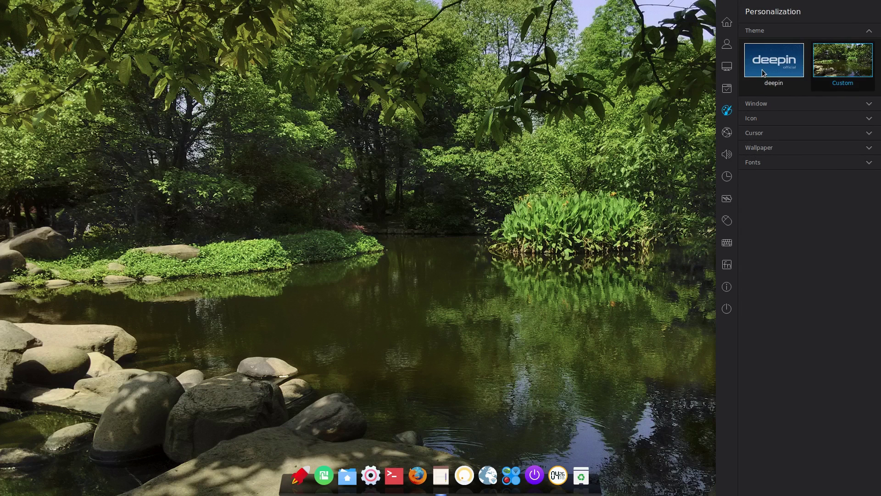
{"action": "left_click", "coordinate": [775, 103]}
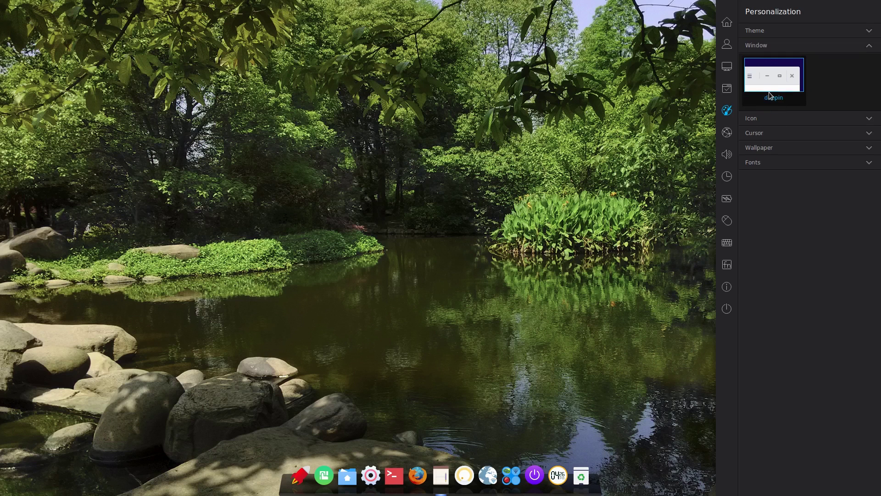
{"action": "left_click", "coordinate": [771, 120]}
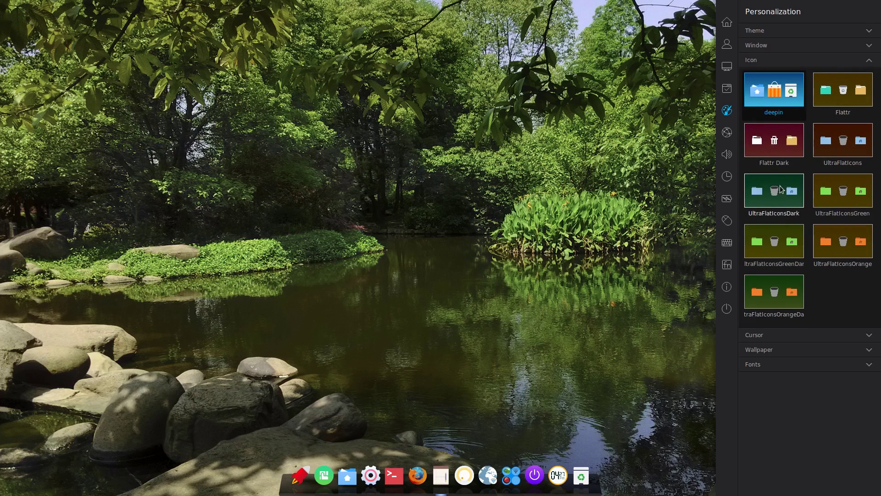
{"action": "left_click", "coordinate": [757, 62]}
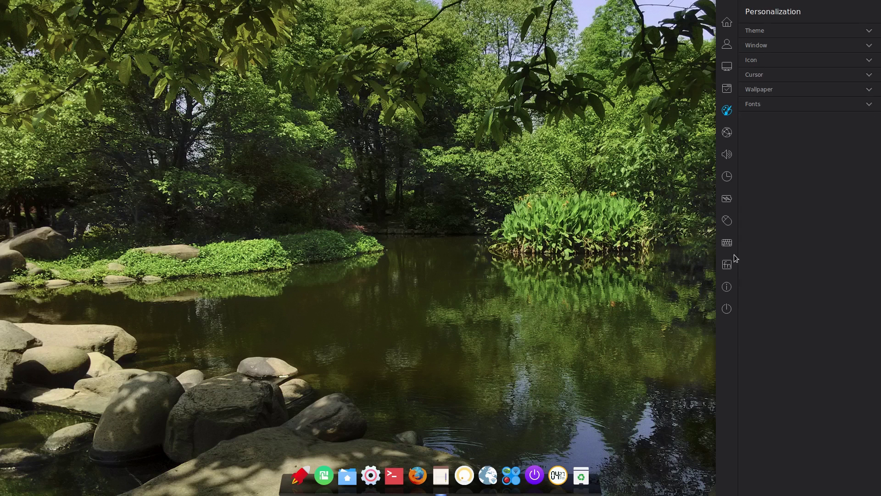
{"action": "left_click", "coordinate": [533, 99]}
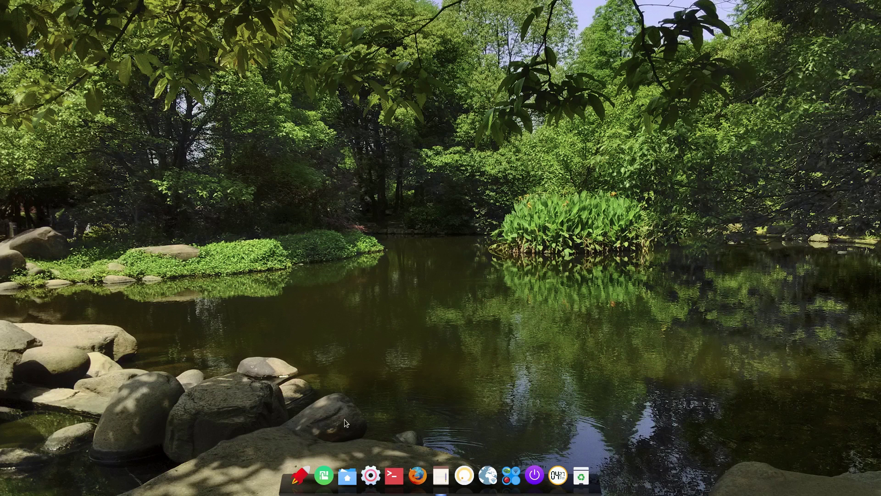
Check the dock's volume control, open the sound settings from it and close them again
{"action": "right_click", "coordinate": [276, 183]}
{"action": "left_click", "coordinate": [180, 199]}
{"action": "left_click", "coordinate": [465, 480]}
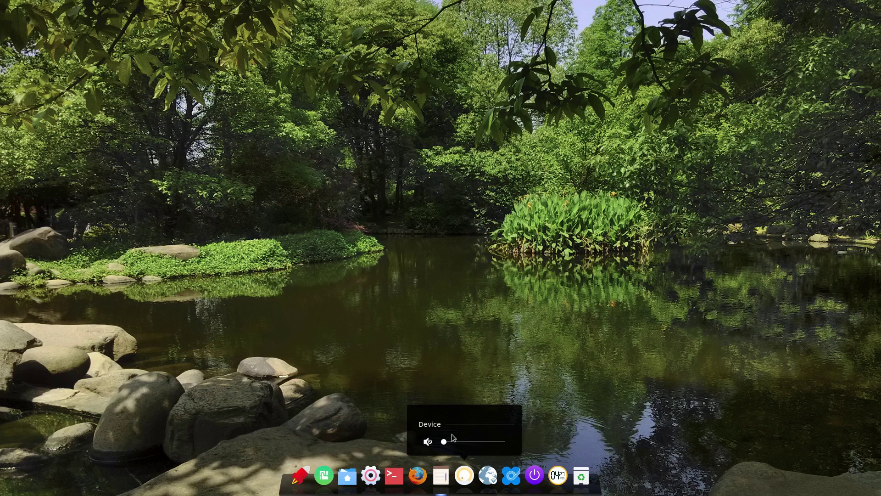
{"action": "left_click", "coordinate": [464, 483]}
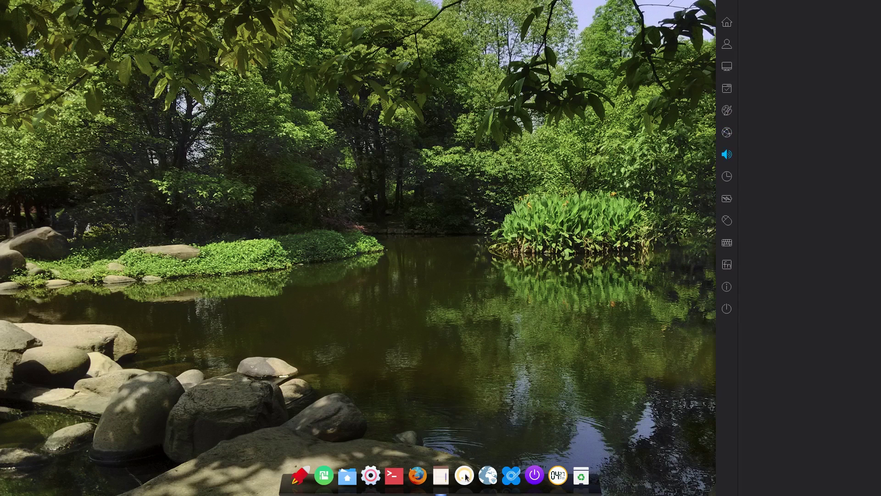
{"action": "left_click", "coordinate": [348, 265]}
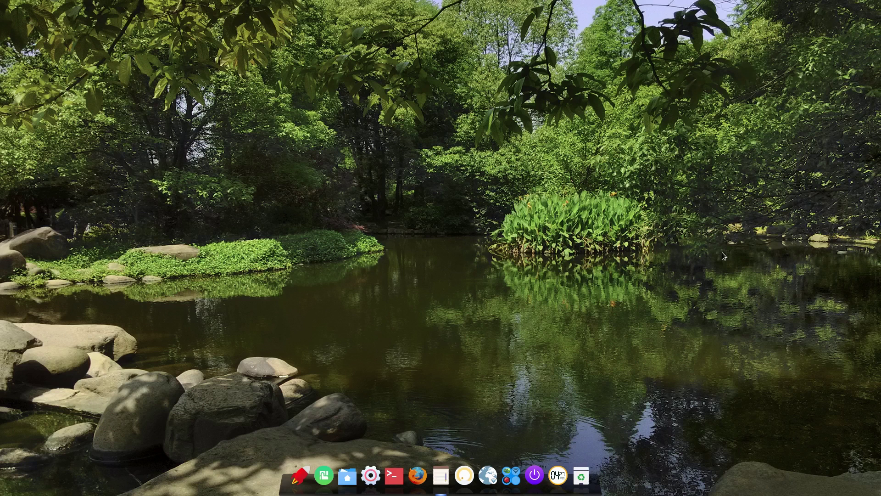
Open the Date and Time settings from the dock clock, view them and close them
{"action": "left_click", "coordinate": [560, 482]}
{"action": "left_click", "coordinate": [560, 483]}
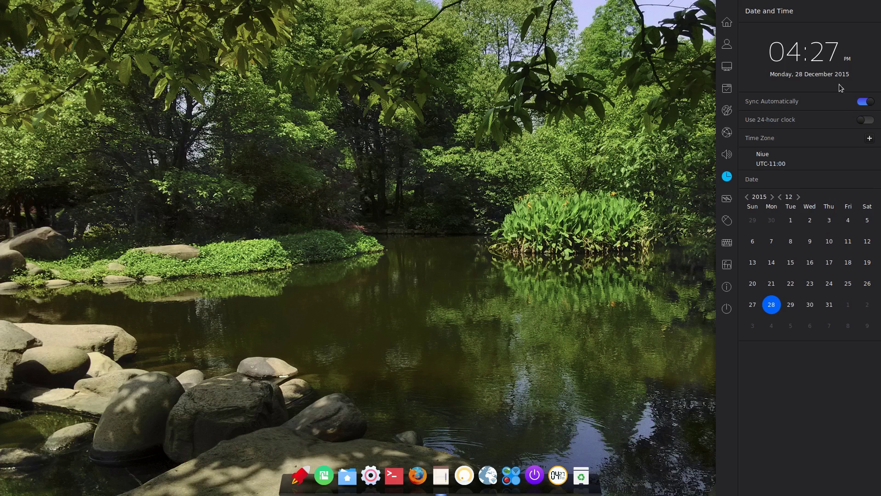
{"action": "left_click", "coordinate": [626, 145]}
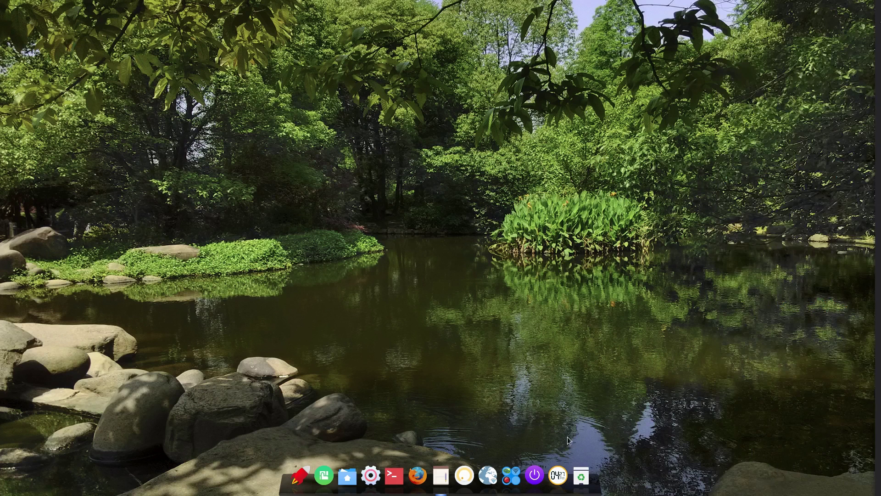
{"action": "mouse_move", "coordinate": [560, 482]}
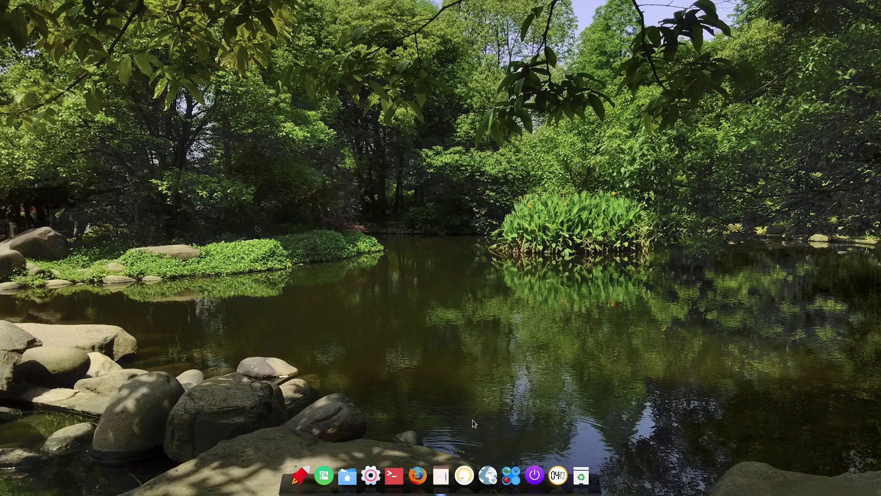
Open the application launcher, browse the installed applications and view the context options for Deepin Terminal
{"action": "left_click", "coordinate": [302, 470]}
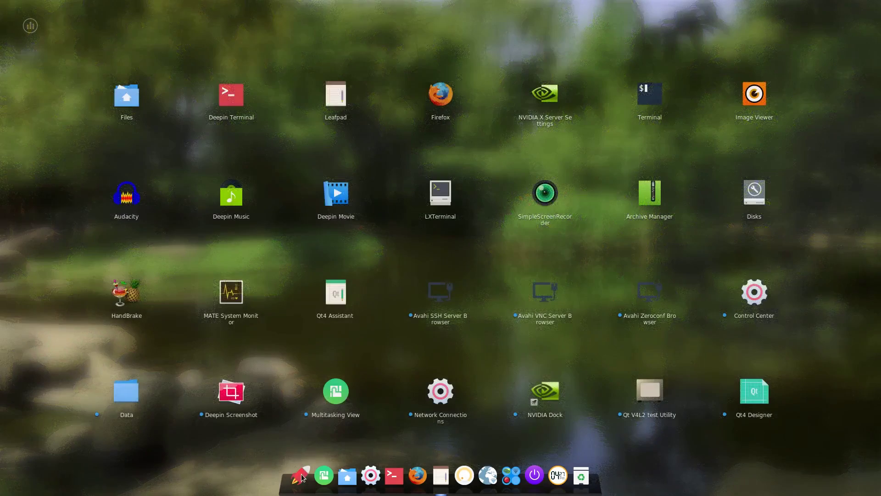
{"action": "scroll", "coordinate": [397, 175], "scroll_direction": "down", "scroll_amount": 3}
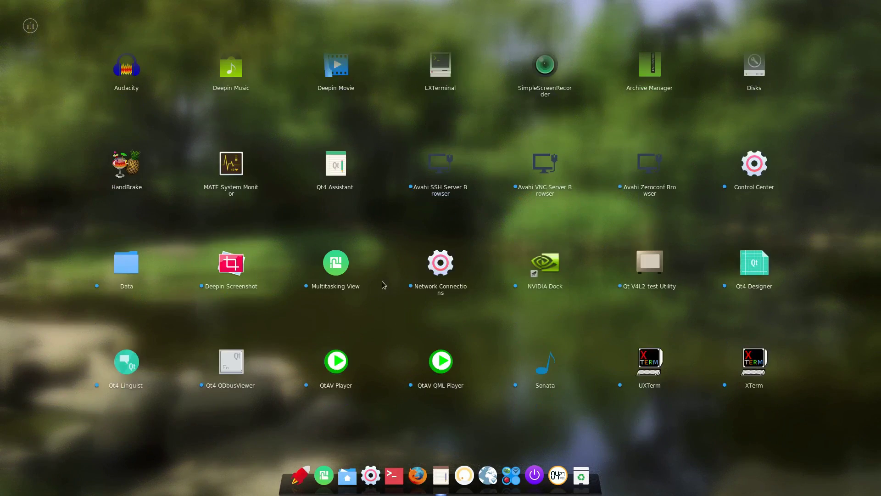
{"action": "scroll", "coordinate": [395, 338], "scroll_direction": "up", "scroll_amount": 3}
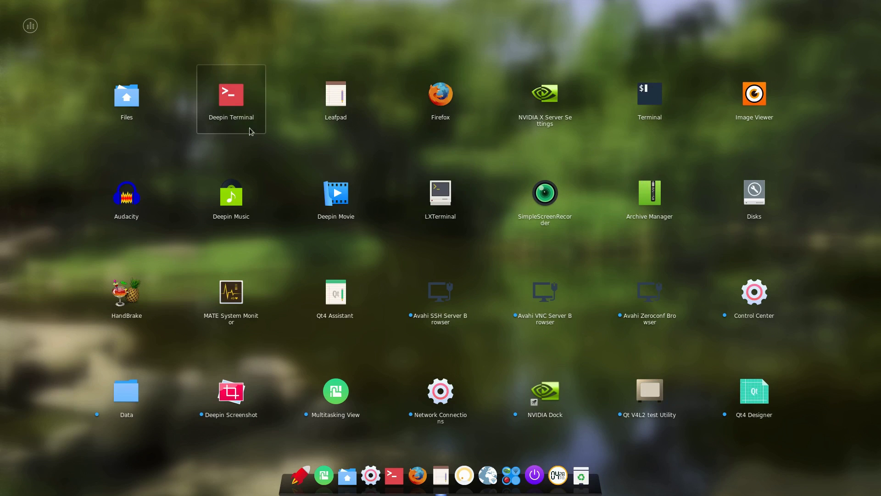
{"action": "right_click", "coordinate": [235, 105]}
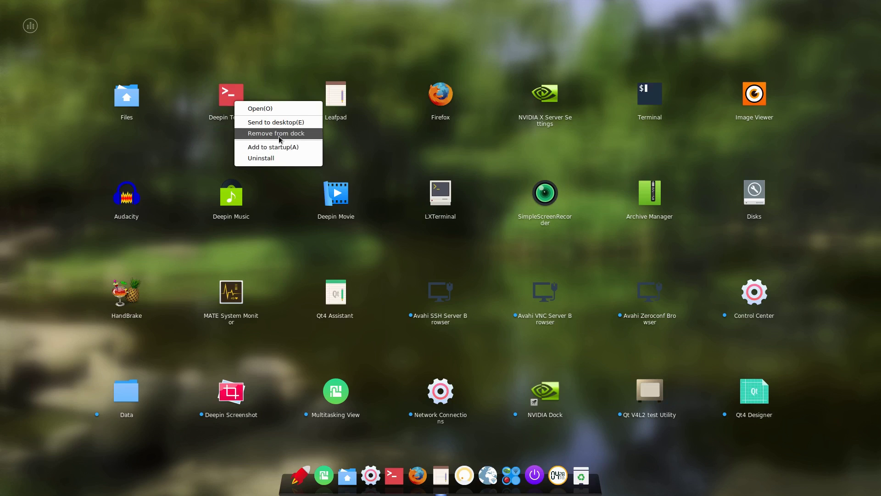
{"action": "left_click", "coordinate": [406, 158]}
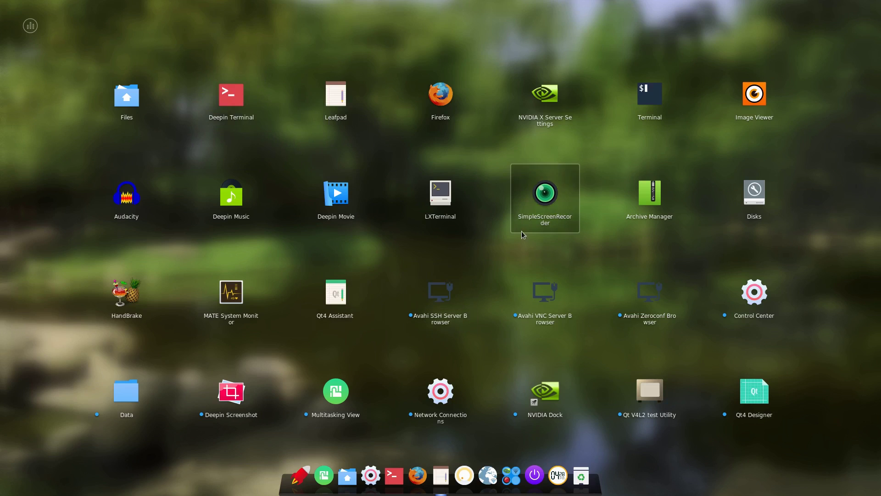
Look through the full list of installed applications in the launcher and return to its beginning
{"action": "scroll", "coordinate": [490, 240], "scroll_direction": "down", "scroll_amount": 3}
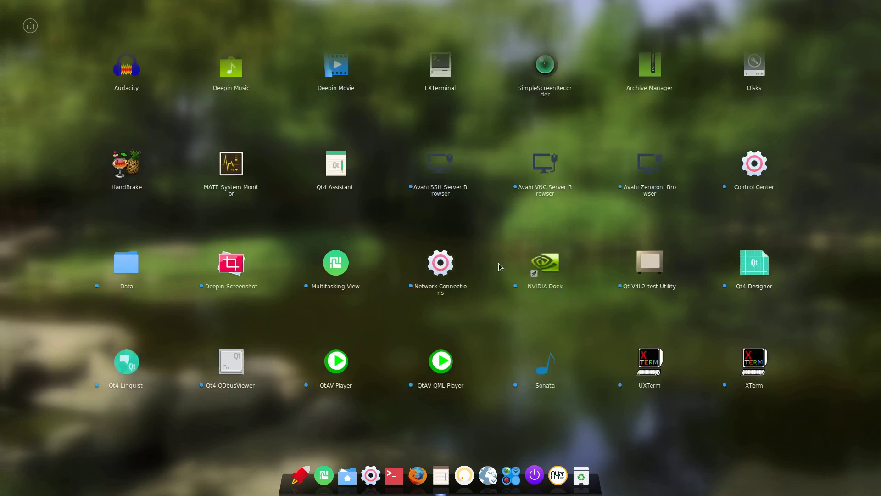
{"action": "scroll", "coordinate": [515, 308], "scroll_direction": "up", "scroll_amount": 2}
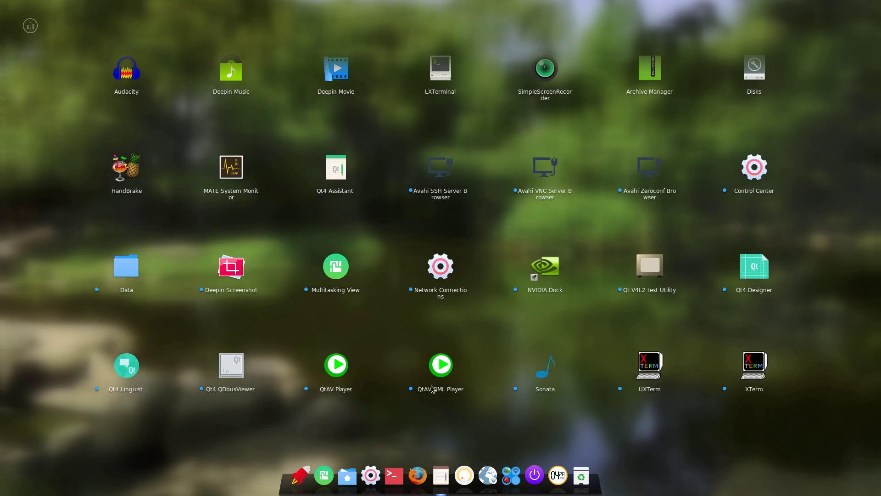
{"action": "scroll", "coordinate": [738, 407], "scroll_direction": "down", "scroll_amount": 1}
{"action": "scroll", "coordinate": [734, 413], "scroll_direction": "up", "scroll_amount": 1}
{"action": "scroll", "coordinate": [671, 392], "scroll_direction": "up", "scroll_amount": 1}
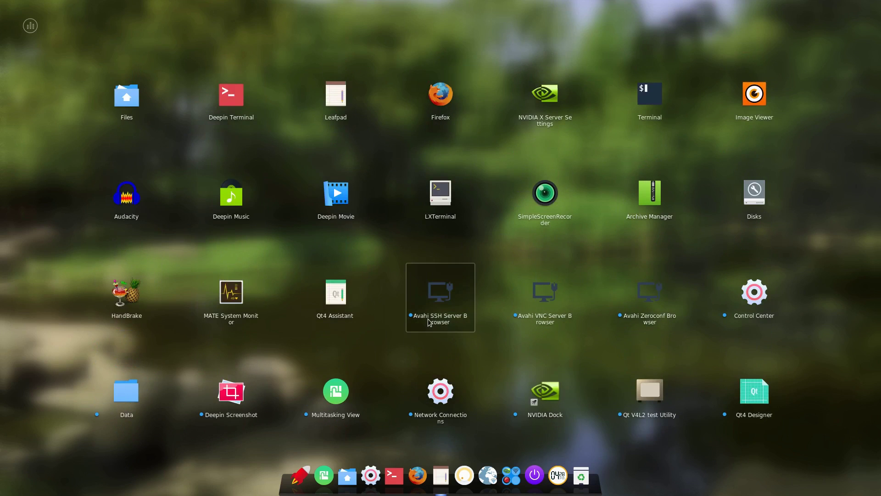
Sort the launcher's applications by name, switch to By category (icon) and look through the category groups
{"action": "mouse_move", "coordinate": [29, 34]}
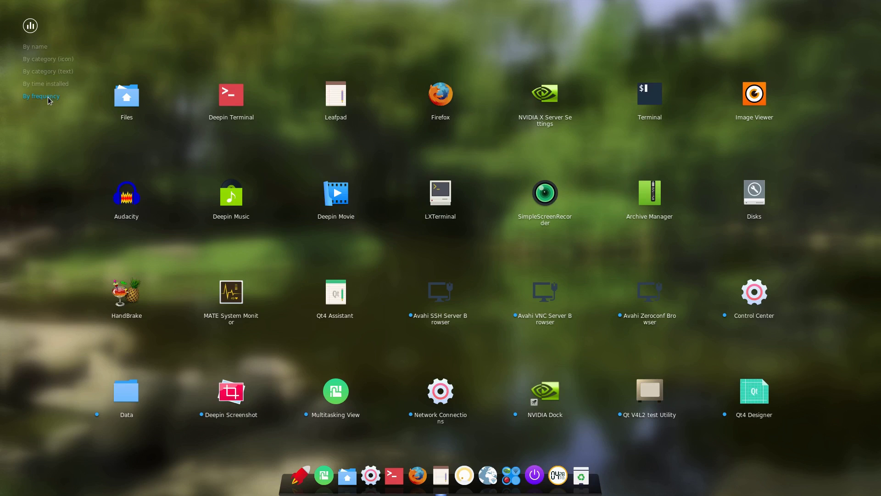
{"action": "left_click", "coordinate": [35, 46]}
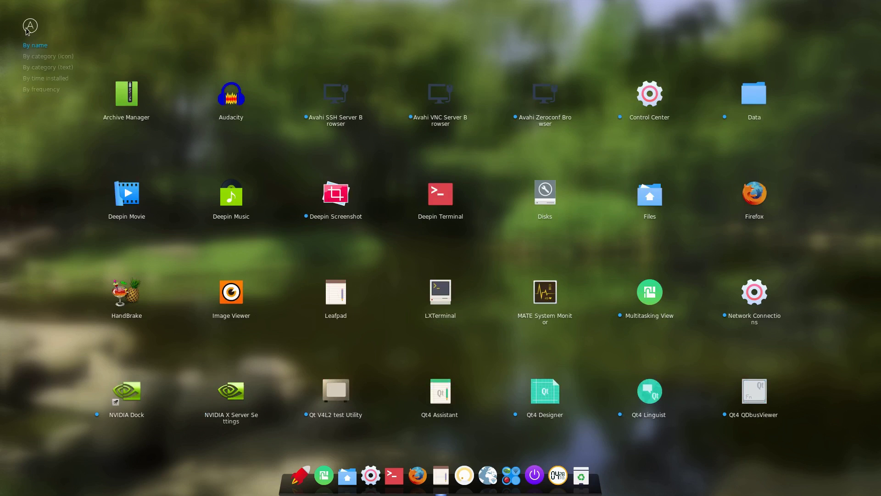
{"action": "left_click", "coordinate": [43, 59]}
{"action": "scroll", "coordinate": [354, 341], "scroll_direction": "down", "scroll_amount": 3}
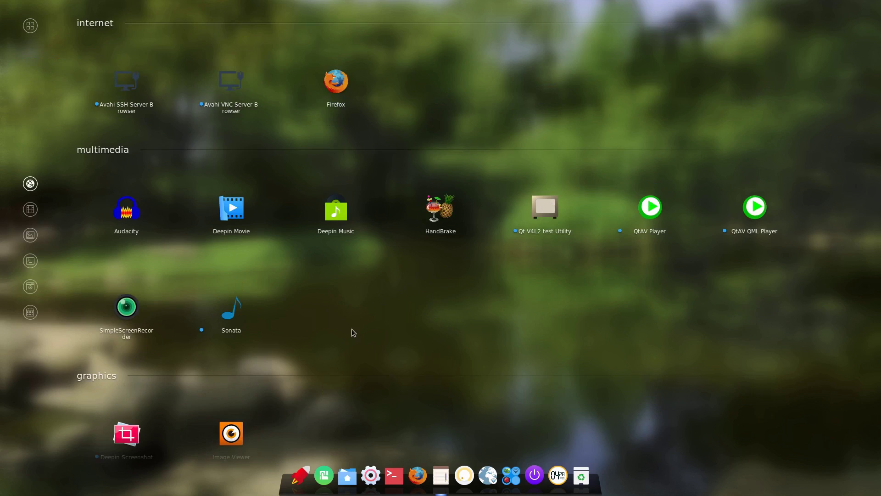
{"action": "scroll", "coordinate": [356, 360], "scroll_direction": "up", "scroll_amount": 2}
{"action": "scroll", "coordinate": [362, 346], "scroll_direction": "up", "scroll_amount": 1}
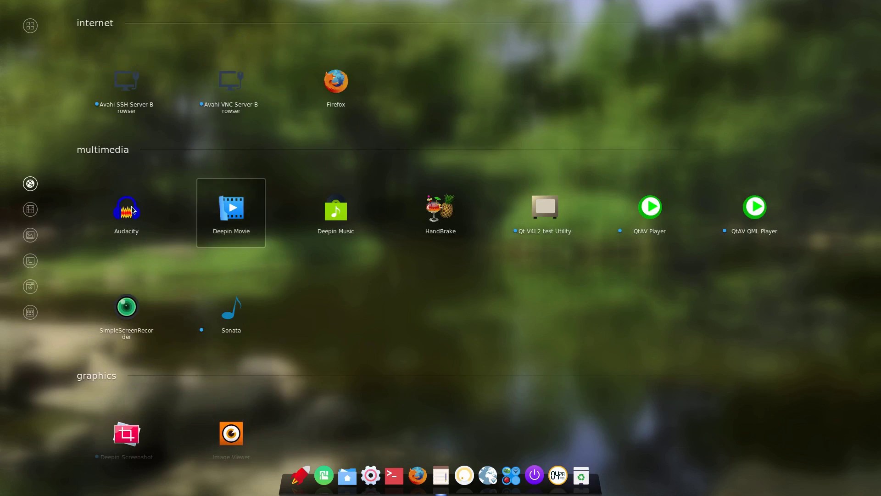
Switch the launcher to By category (text) and jump through the categories from multimedia to utilities, ending at internet
{"action": "mouse_move", "coordinate": [32, 28]}
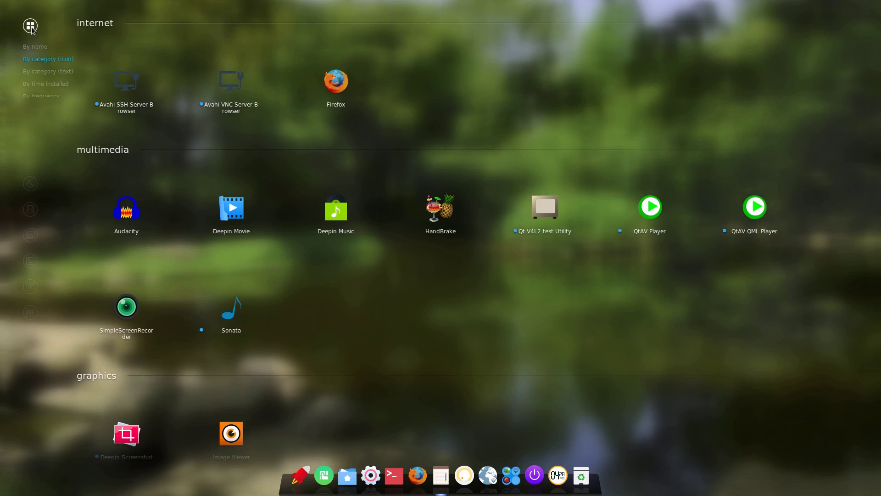
{"action": "left_click", "coordinate": [48, 72]}
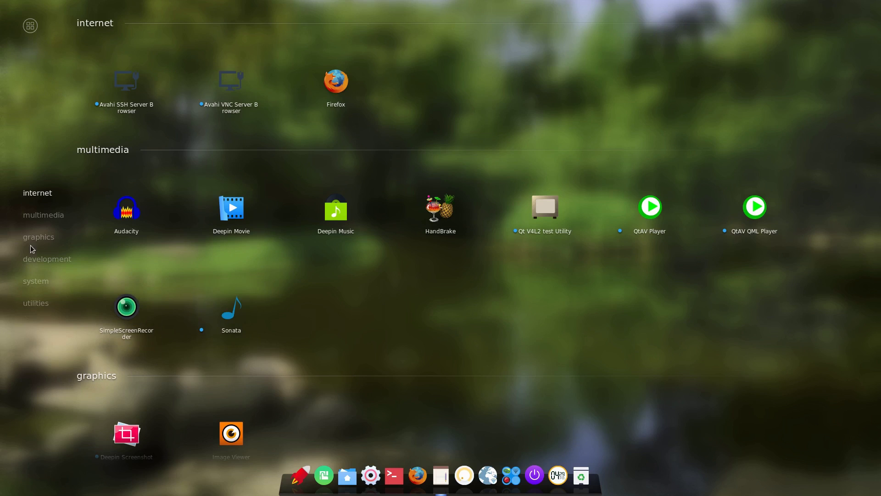
{"action": "left_click", "coordinate": [43, 216]}
{"action": "left_click", "coordinate": [39, 236]}
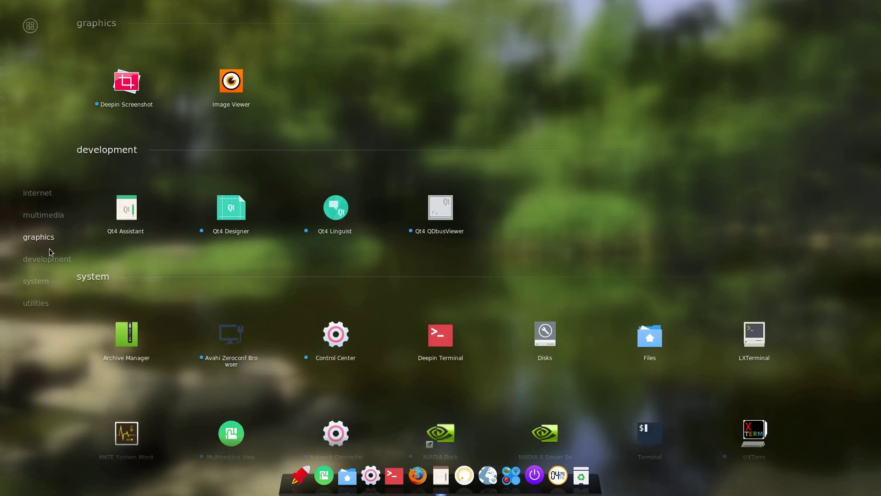
{"action": "left_click", "coordinate": [49, 260]}
{"action": "left_click", "coordinate": [43, 283]}
{"action": "left_click", "coordinate": [40, 301]}
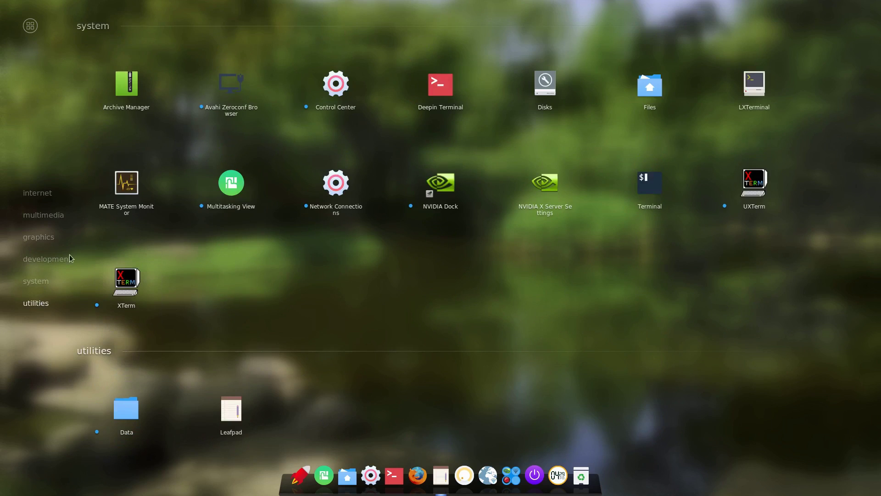
{"action": "left_click", "coordinate": [40, 193]}
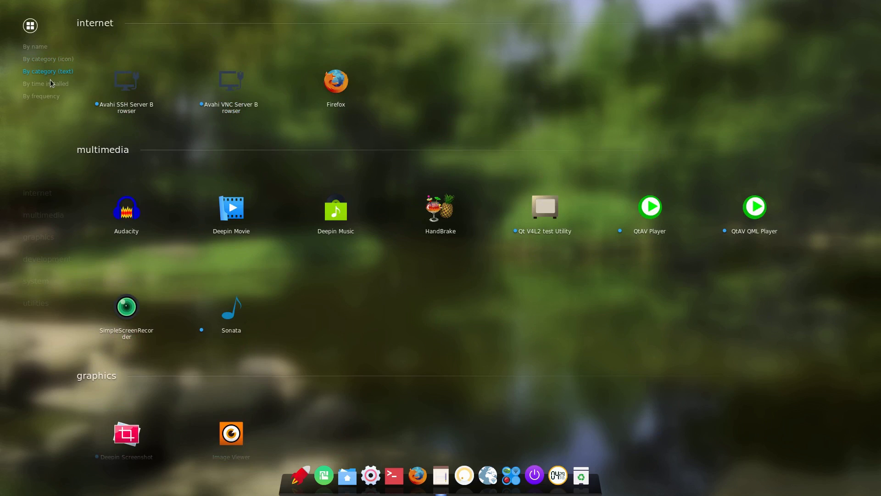
Sort the launcher By time installed, switch the sorting to By frequency and leave the launcher through its hot corner
{"action": "left_click", "coordinate": [52, 87]}
{"action": "mouse_move", "coordinate": [32, 25]}
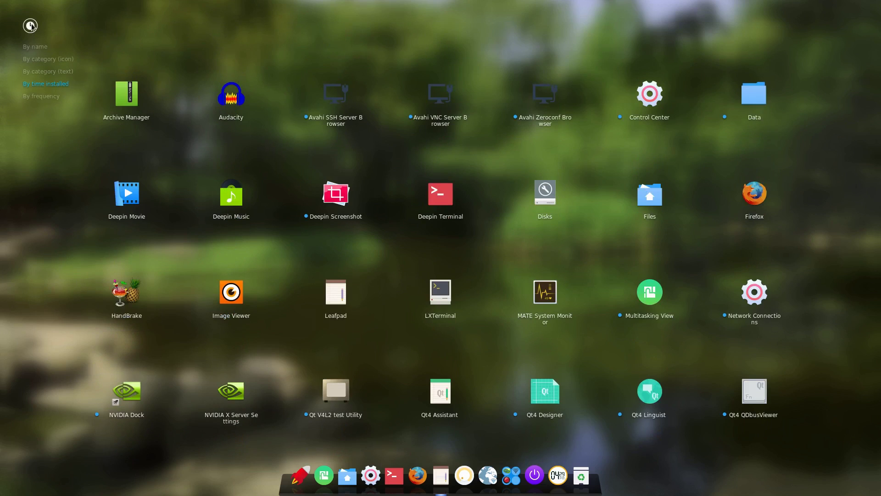
{"action": "left_click", "coordinate": [42, 96]}
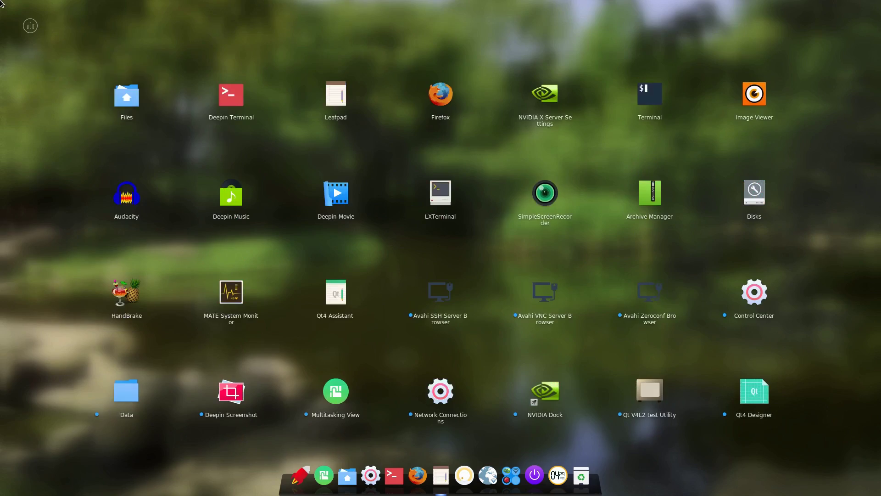
{"action": "mouse_move", "coordinate": [1, 1]}
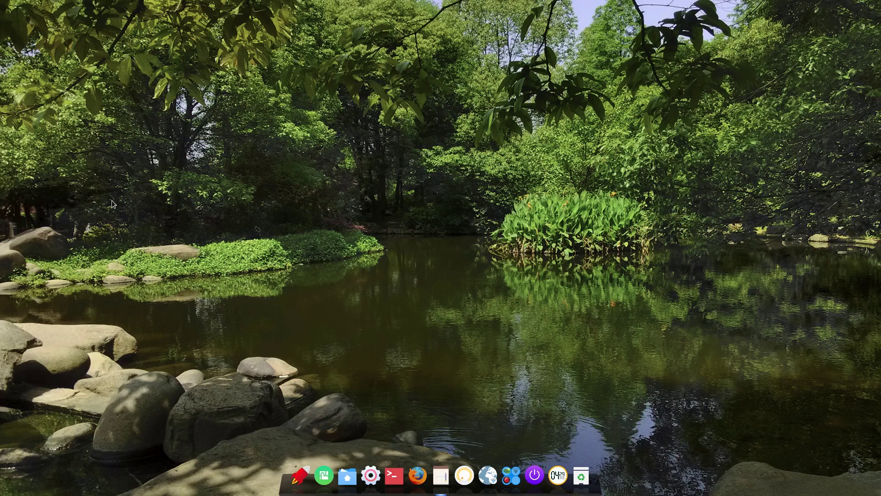
Open the desktop's Corner navigation settings, view the actions available for the Control Center corner and leave without changing any
{"action": "right_click", "coordinate": [484, 189]}
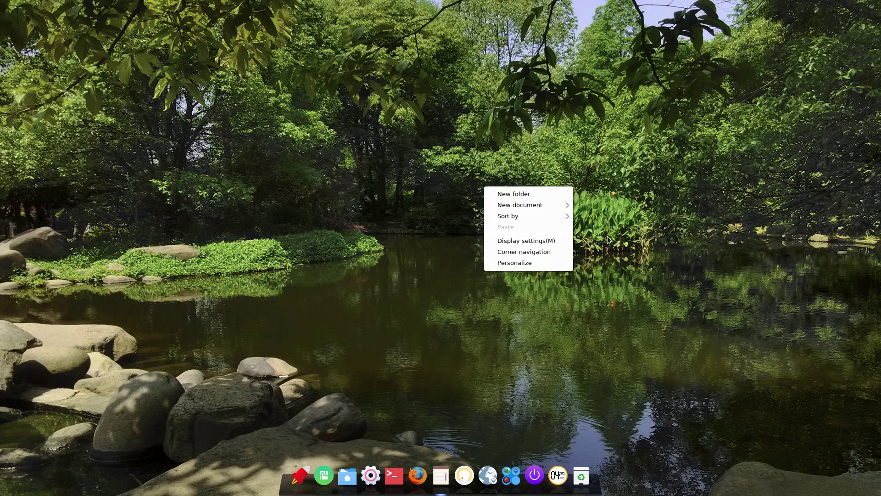
{"action": "left_click", "coordinate": [527, 252]}
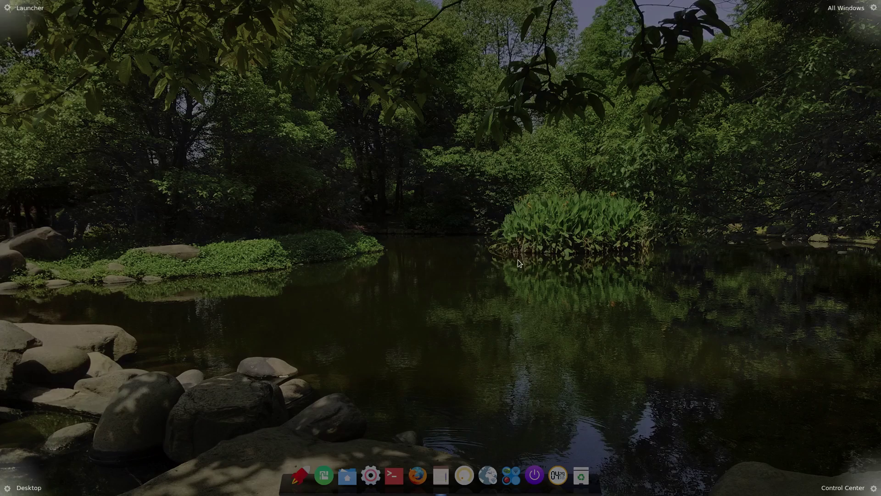
{"action": "mouse_move", "coordinate": [864, 494]}
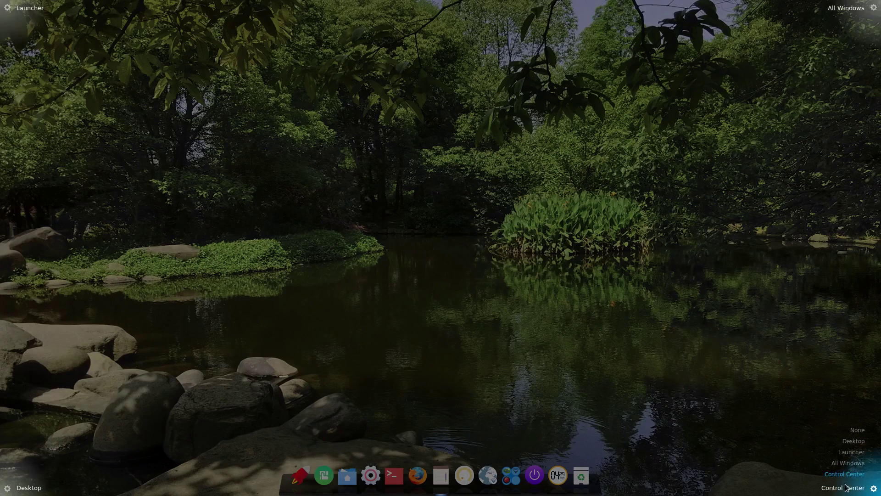
{"action": "left_click", "coordinate": [591, 268]}
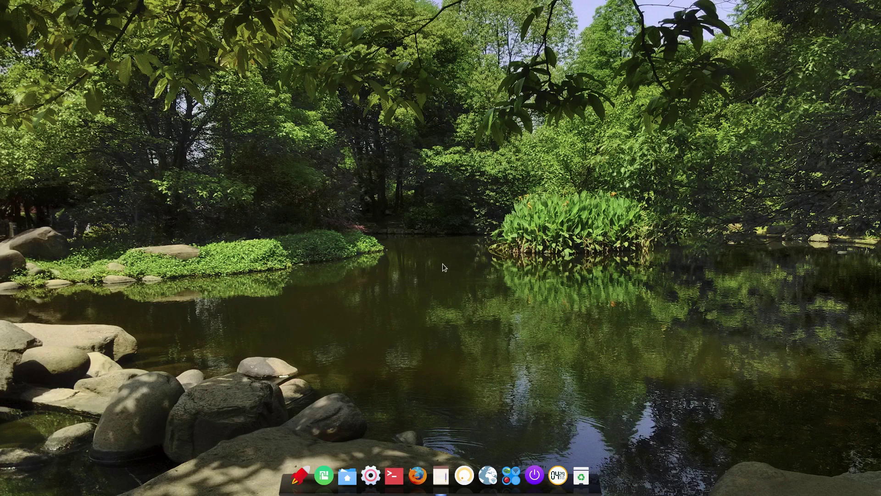
Bring up the arch-deepin notes, move the window, review the lightdm and pulseaudio entries and minimise the notes
{"action": "mouse_move", "coordinate": [442, 482]}
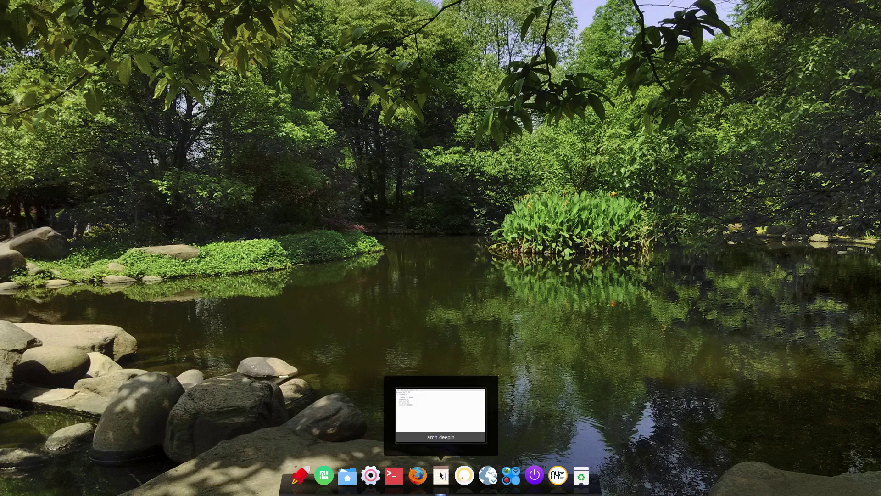
{"action": "left_click", "coordinate": [431, 421]}
{"action": "left_click_drag", "start_coordinate": [231, 30], "coordinate": [375, 43]}
{"action": "left_click", "coordinate": [192, 89]}
{"action": "left_click", "coordinate": [216, 96]}
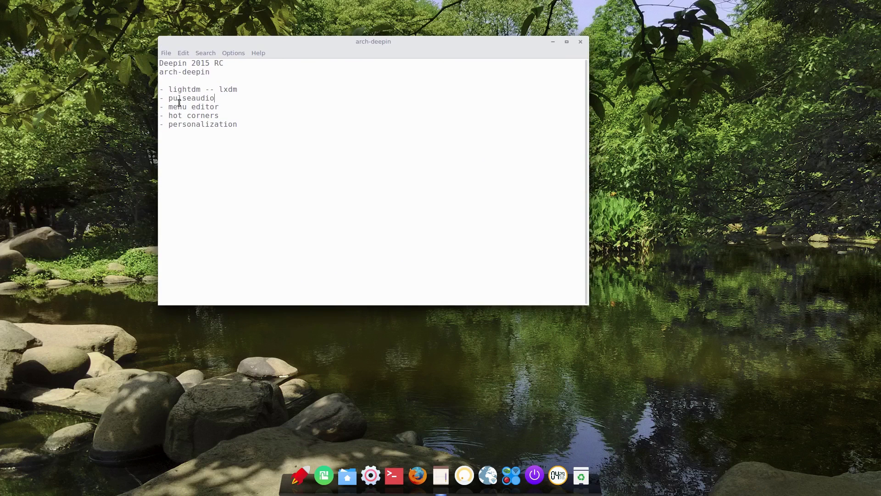
{"action": "left_click", "coordinate": [258, 91]}
{"action": "double_click", "coordinate": [193, 100]}
{"action": "left_click", "coordinate": [201, 97]}
{"action": "left_click", "coordinate": [553, 41]}
Open and dismiss the application launcher, try the Control Center hot corner, and open and dismiss the launcher again
{"action": "left_click", "coordinate": [302, 476]}
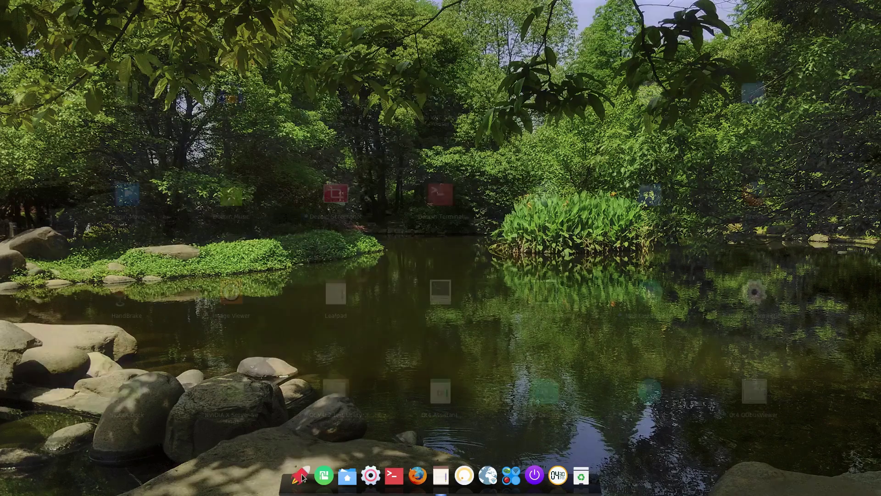
{"action": "left_click", "coordinate": [372, 284]}
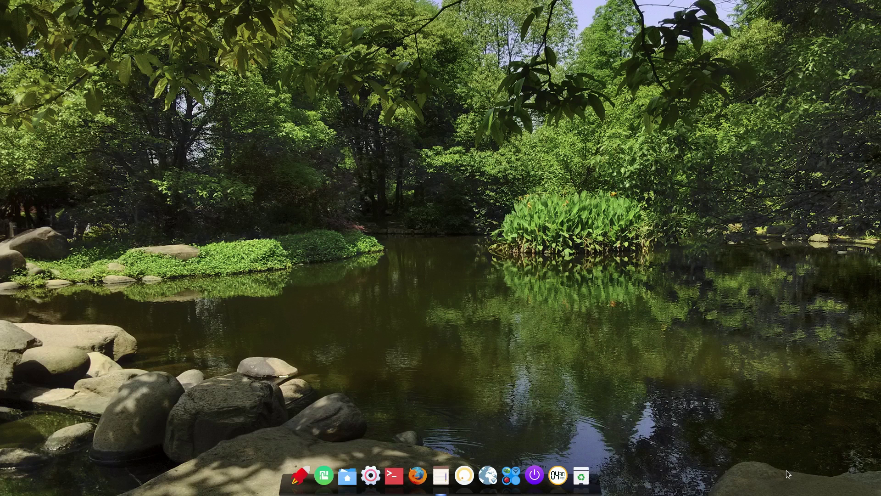
{"action": "mouse_move", "coordinate": [880, 495]}
{"action": "left_click", "coordinate": [295, 479]}
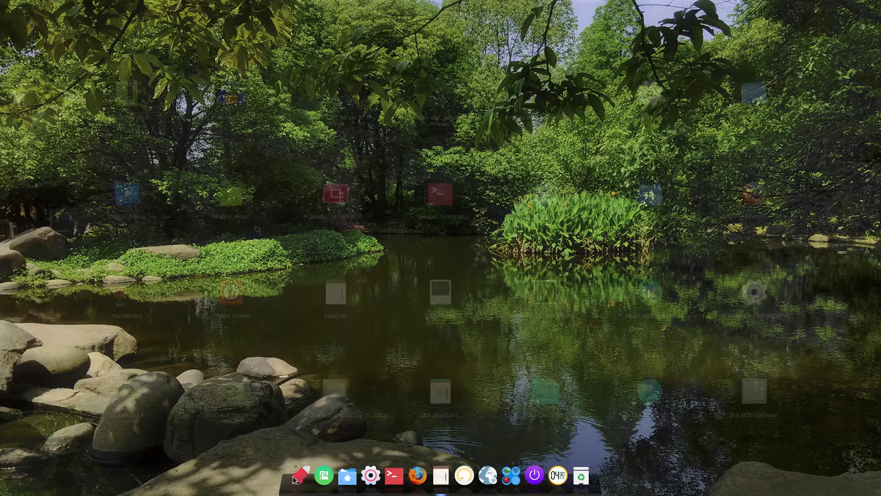
{"action": "left_click", "coordinate": [416, 302]}
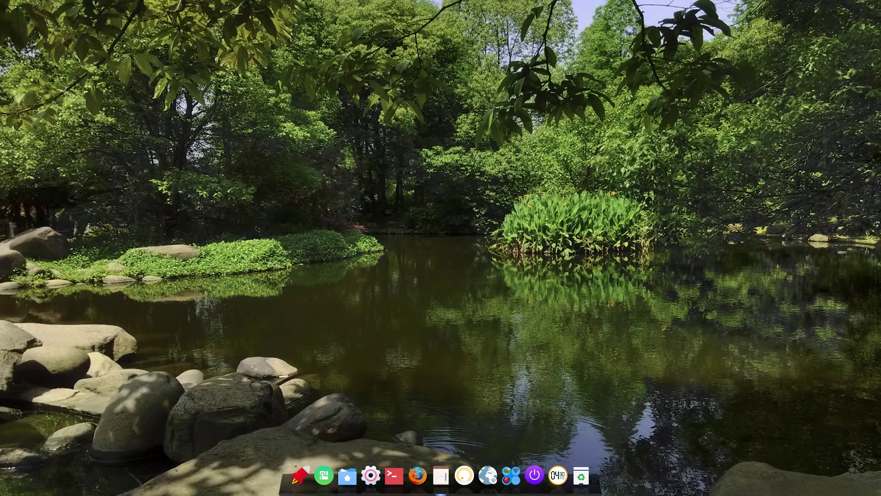
Restore the arch-deepin notes to check the remaining topics and minimise them again
{"action": "mouse_move", "coordinate": [445, 473]}
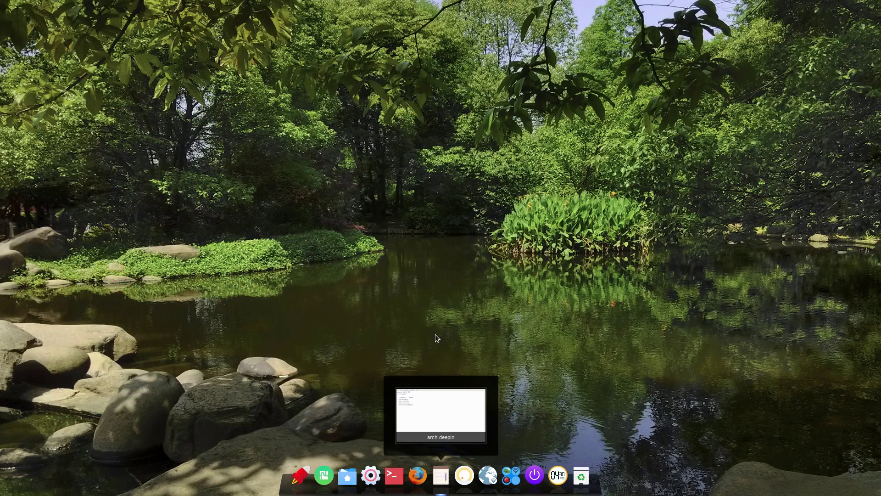
{"action": "right_click", "coordinate": [406, 219]}
{"action": "left_click", "coordinate": [315, 230]}
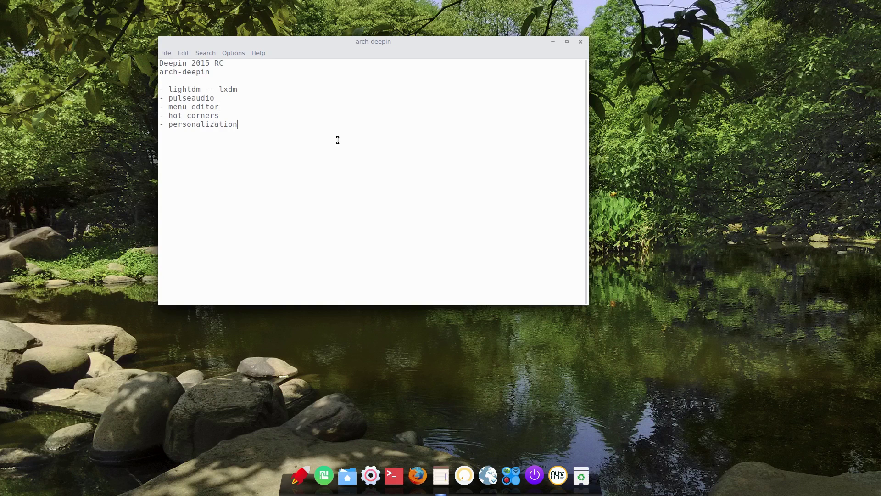
{"action": "left_click", "coordinate": [552, 42]}
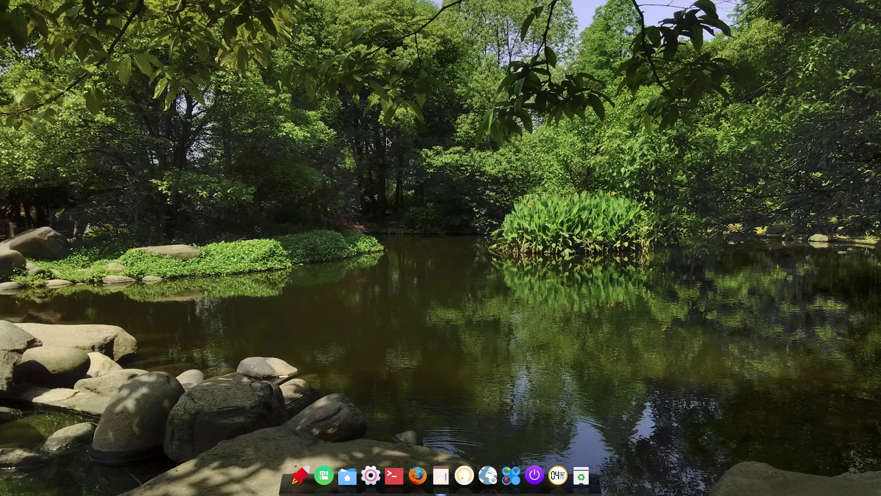
Open the file manager and go to the folder /usr/share/personalization/
{"action": "left_click", "coordinate": [349, 485]}
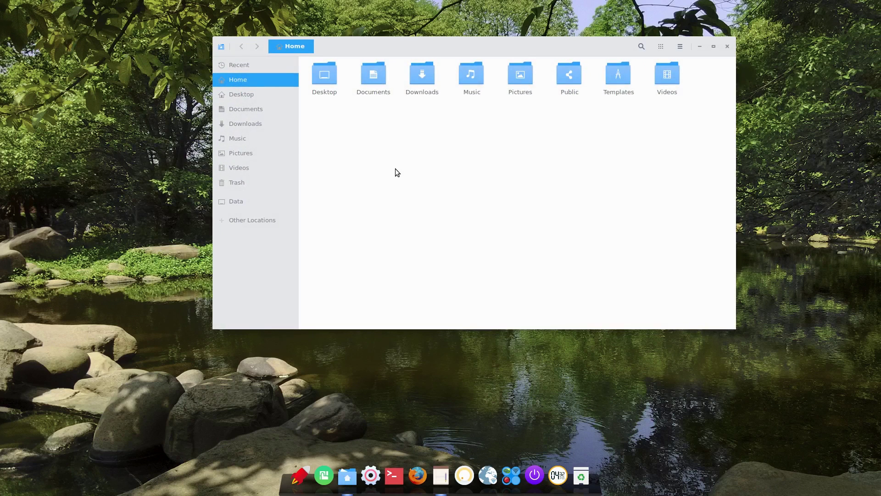
{"action": "key", "text": "ctrl+l"}
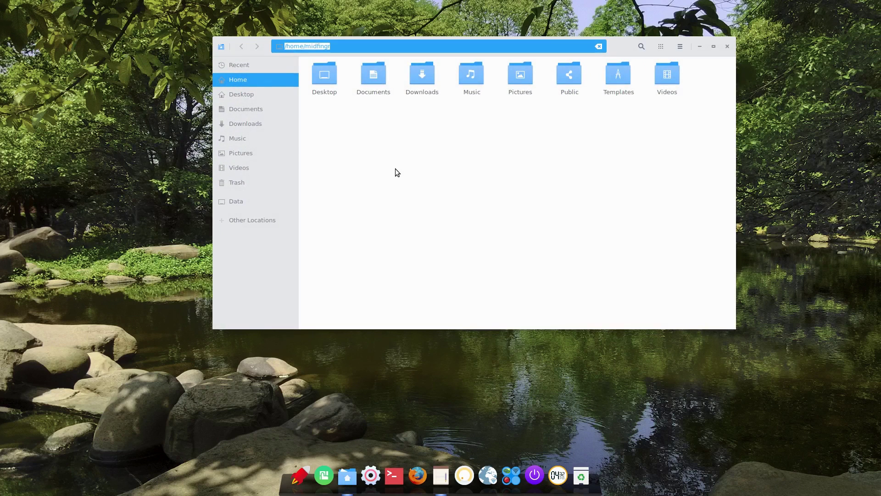
{"action": "type", "text": "/usr/share/personalization/"}
{"action": "key", "text": "Return"}
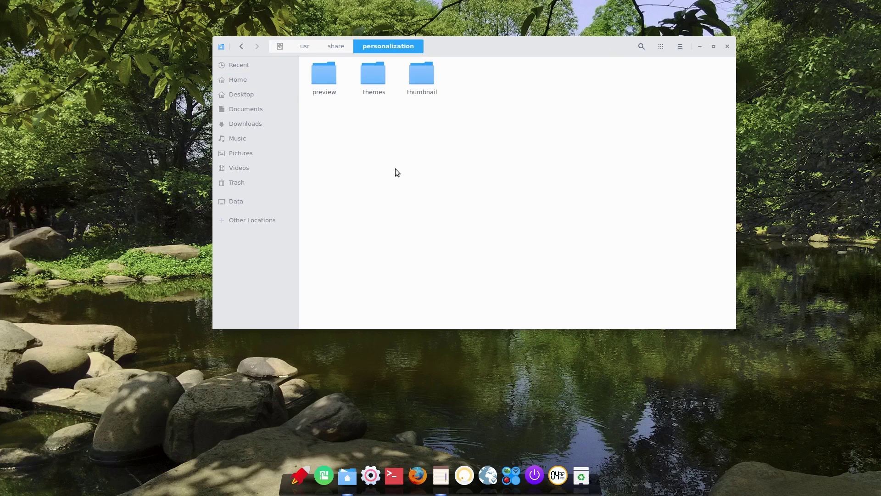
Go into the themes folder's deepin subfolder, open theme.ini to view its contents and close the file
{"action": "double_click", "coordinate": [367, 74]}
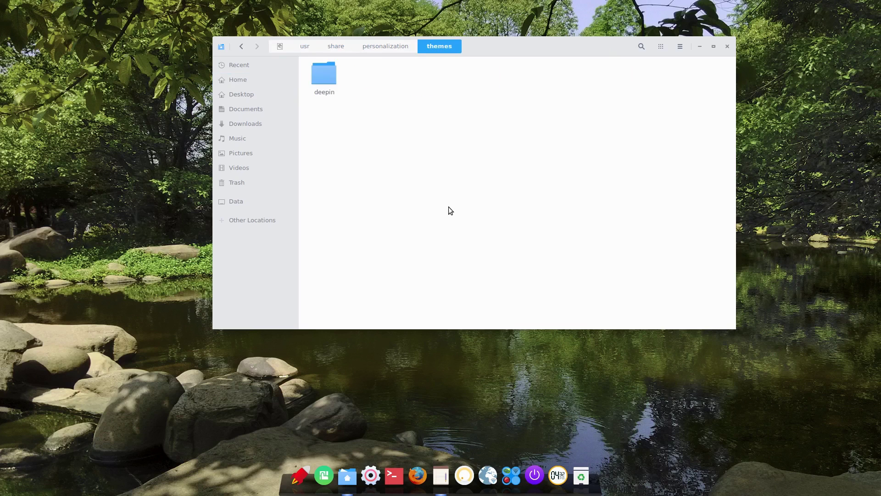
{"action": "key", "text": "Down"}
{"action": "key", "text": "Return"}
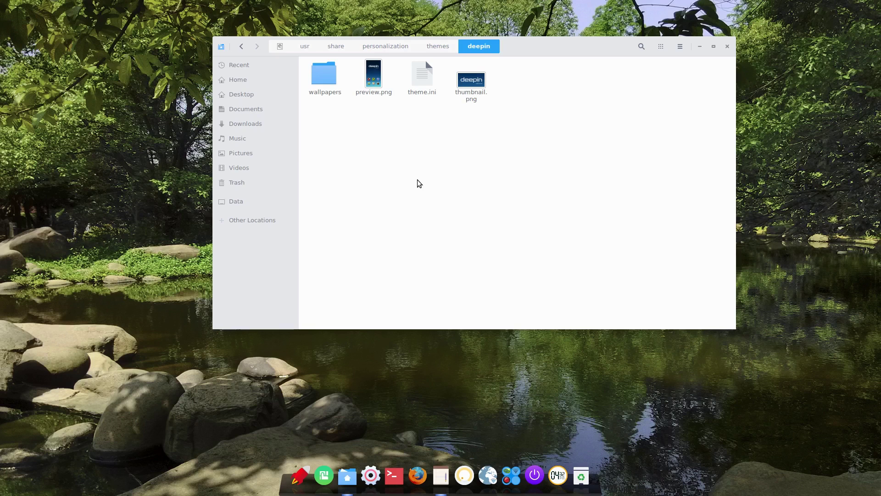
{"action": "double_click", "coordinate": [421, 77]}
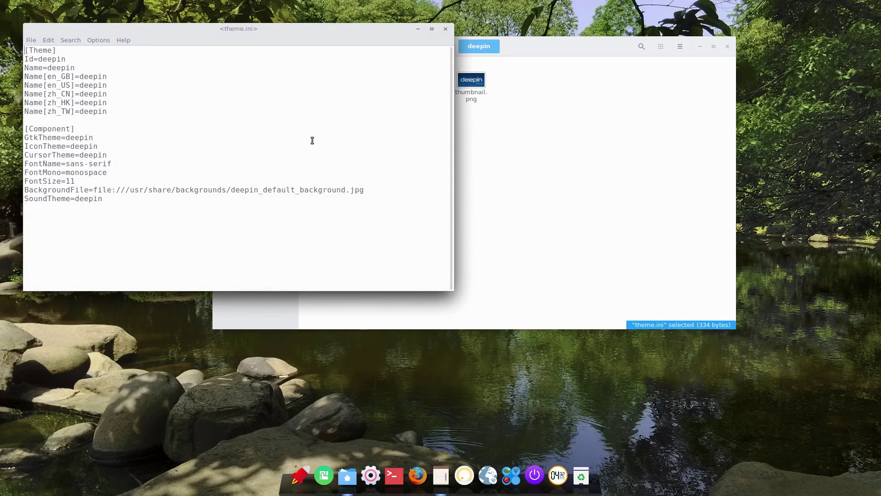
{"action": "left_click", "coordinate": [445, 29]}
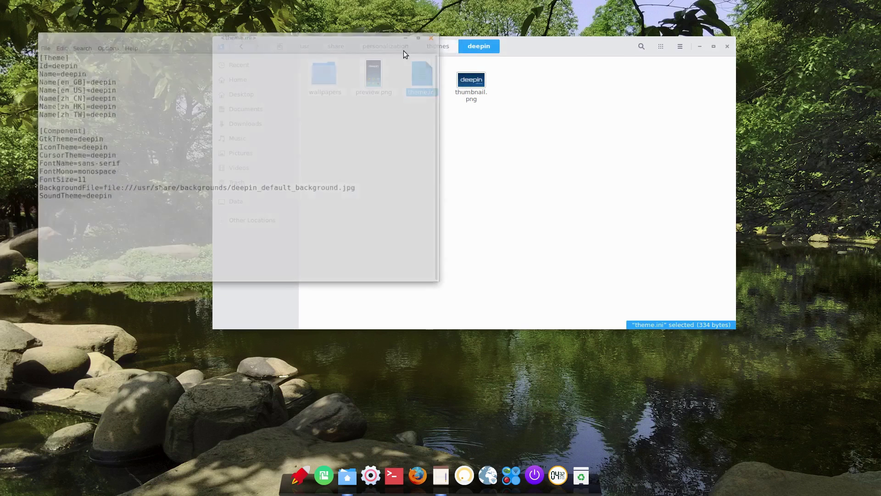
Open the theme's wallpapers folder, view the image 01261_darkday_1920x1080.jpg and close the image viewer
{"action": "double_click", "coordinate": [324, 73]}
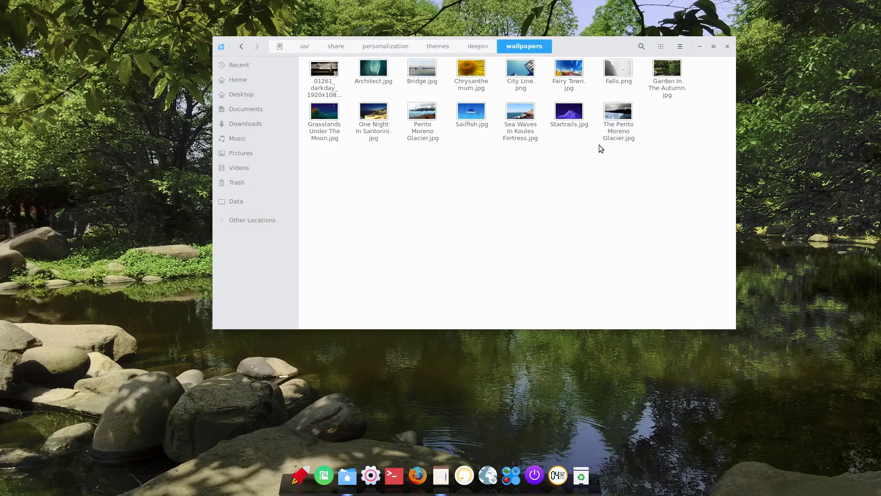
{"action": "double_click", "coordinate": [324, 79]}
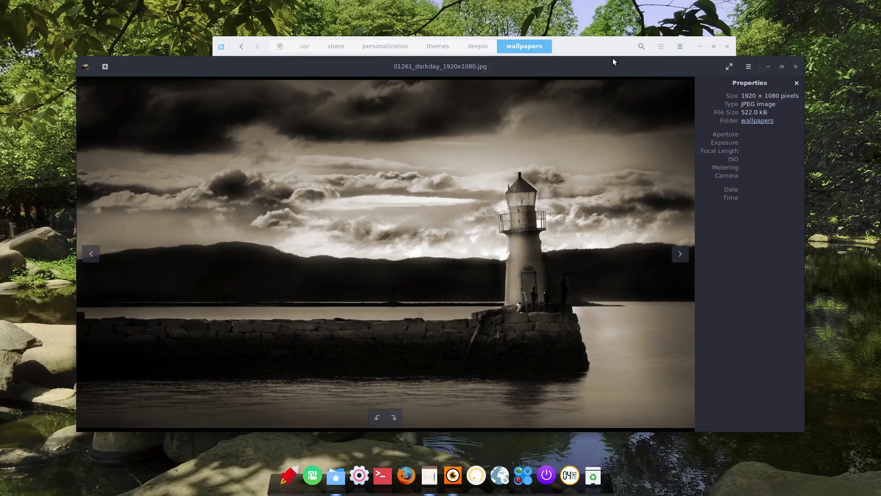
{"action": "left_click_drag", "start_coordinate": [615, 66], "coordinate": [661, 119]}
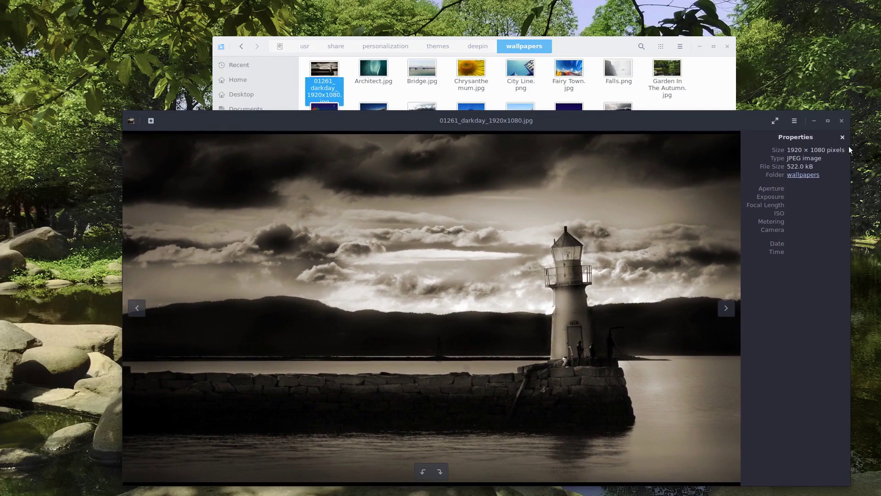
{"action": "left_click", "coordinate": [842, 121]}
{"action": "left_click", "coordinate": [534, 228]}
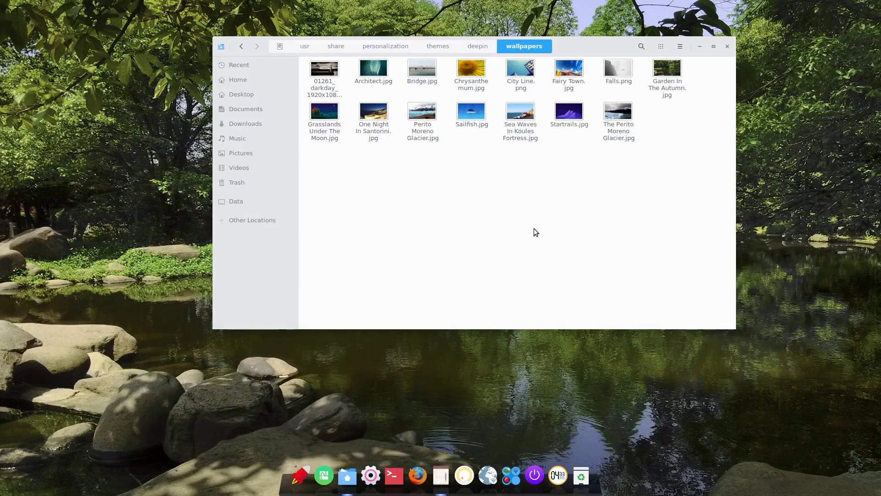
In the Control Center's Personalization settings, try the dark lighthouse wallpaper, and set the blue starry-sky wallpaper instead
{"action": "right_click", "coordinate": [727, 417]}
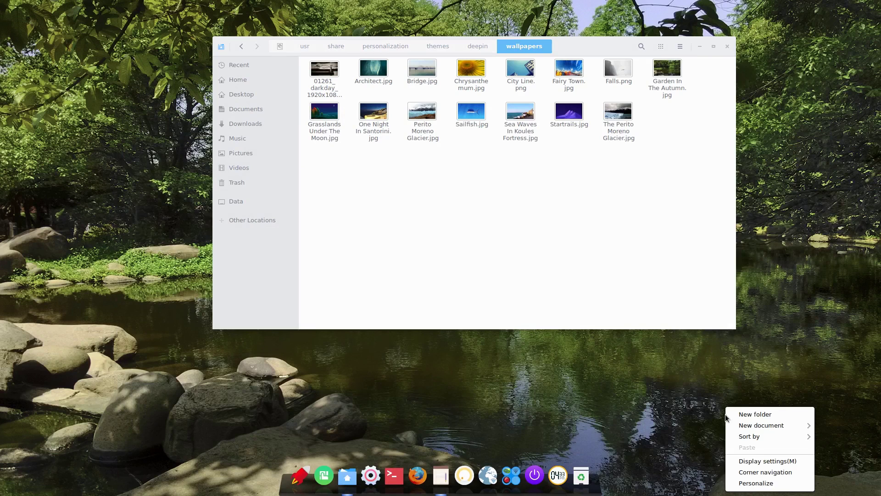
{"action": "left_click", "coordinate": [676, 416]}
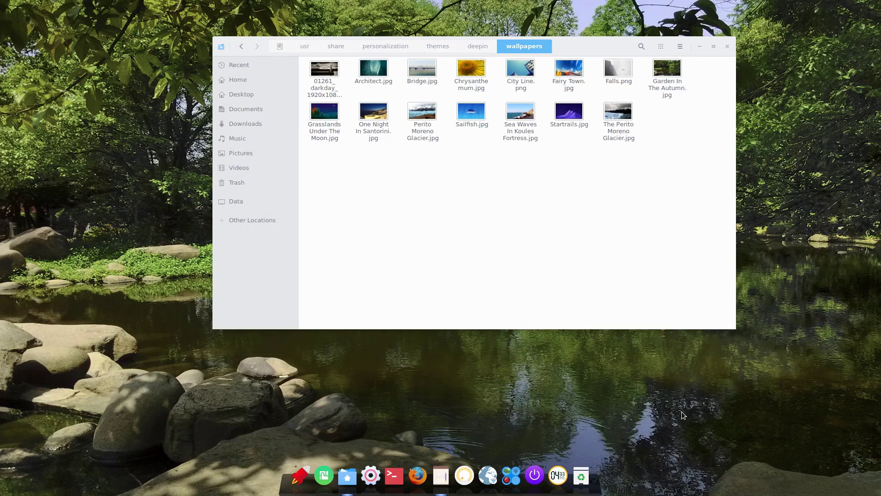
{"action": "left_click", "coordinate": [371, 475]}
{"action": "left_click", "coordinate": [727, 22]}
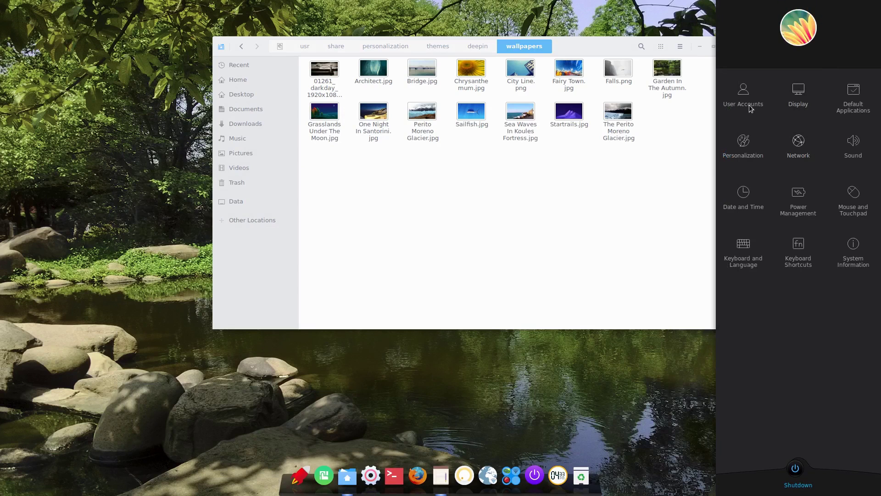
{"action": "left_click", "coordinate": [727, 155]}
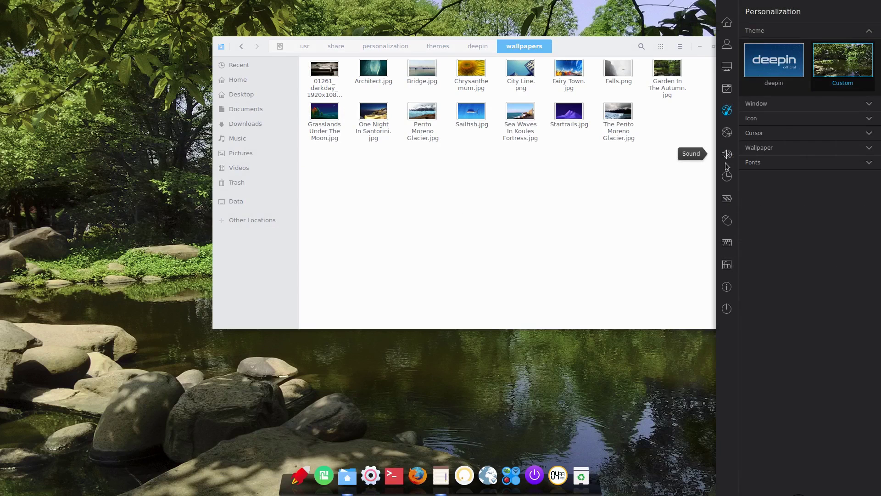
{"action": "left_click", "coordinate": [793, 148]}
{"action": "left_click", "coordinate": [852, 121]}
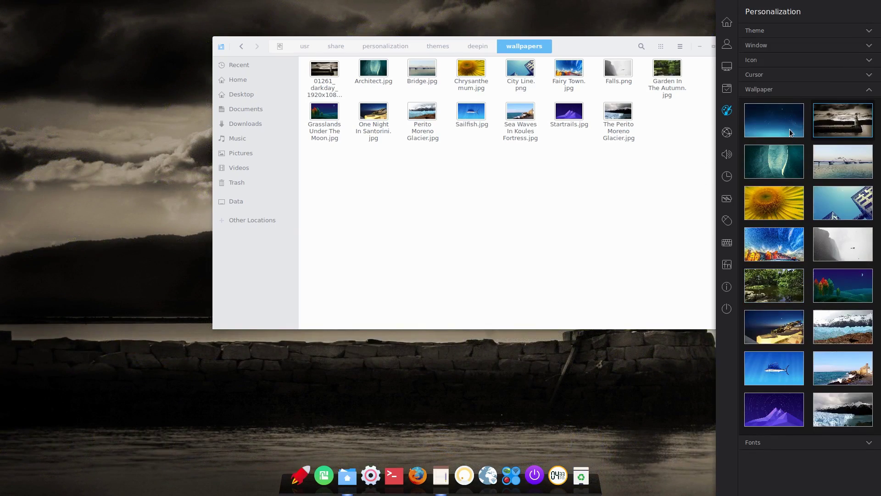
{"action": "left_click", "coordinate": [775, 121]}
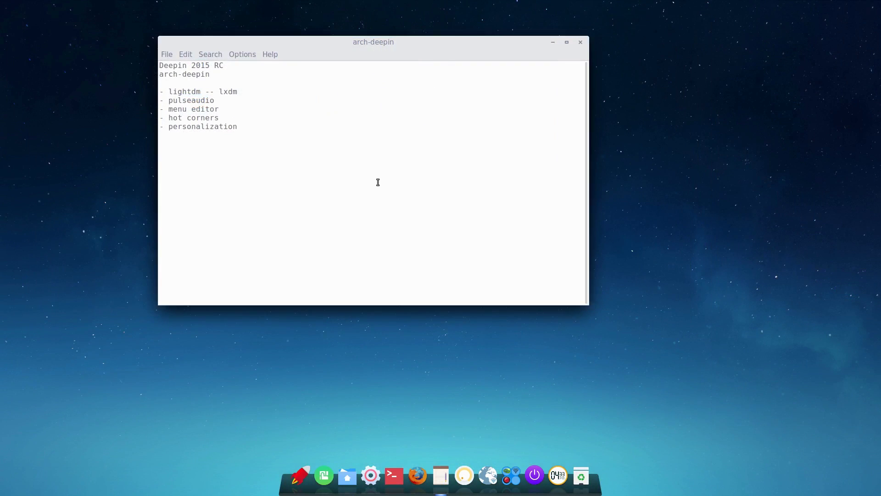
Minimise the arch-deepin notes and examine the desktop's context options, including New document and Sort by, without choosing any
{"action": "left_click", "coordinate": [552, 43]}
{"action": "right_click", "coordinate": [413, 134]}
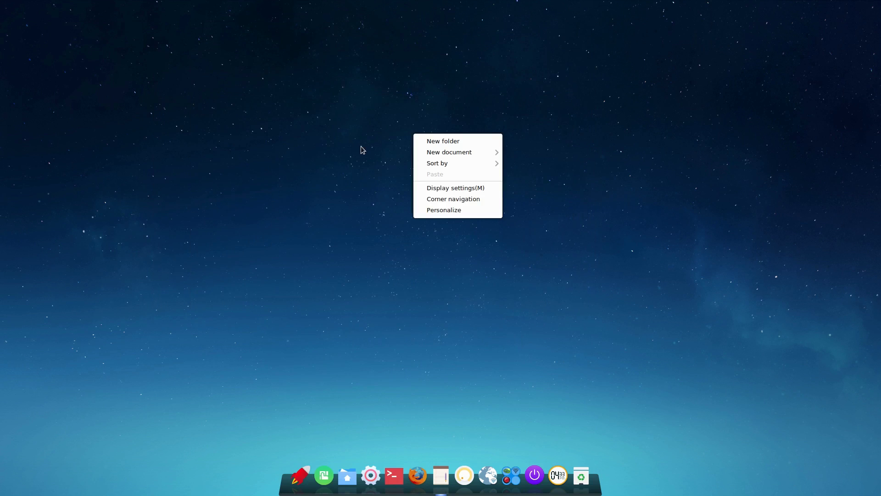
{"action": "mouse_move", "coordinate": [447, 160]}
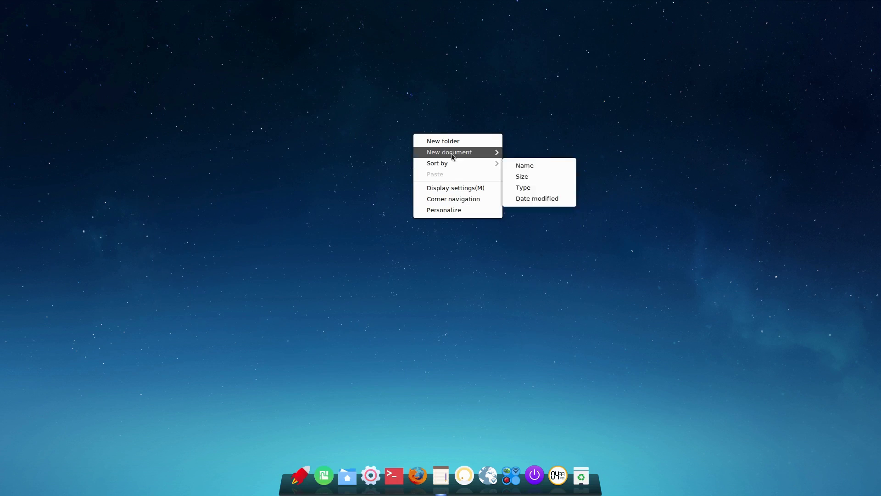
{"action": "mouse_move", "coordinate": [487, 163]}
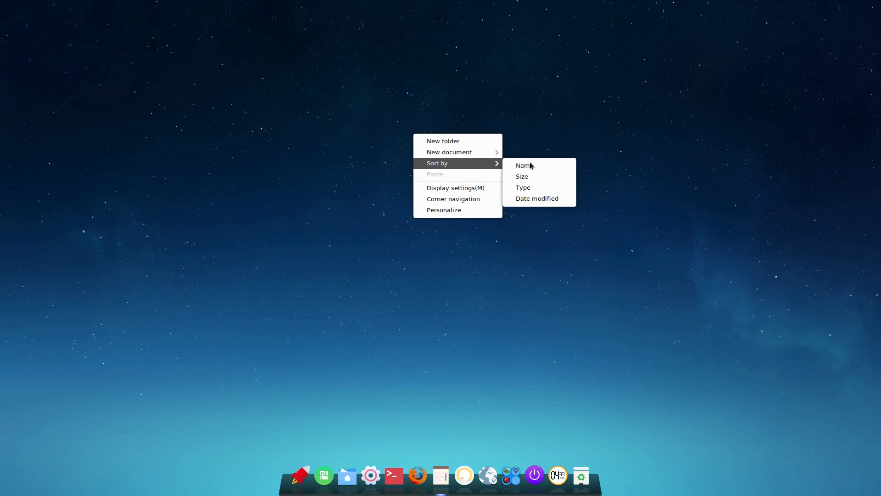
{"action": "left_click", "coordinate": [355, 309]}
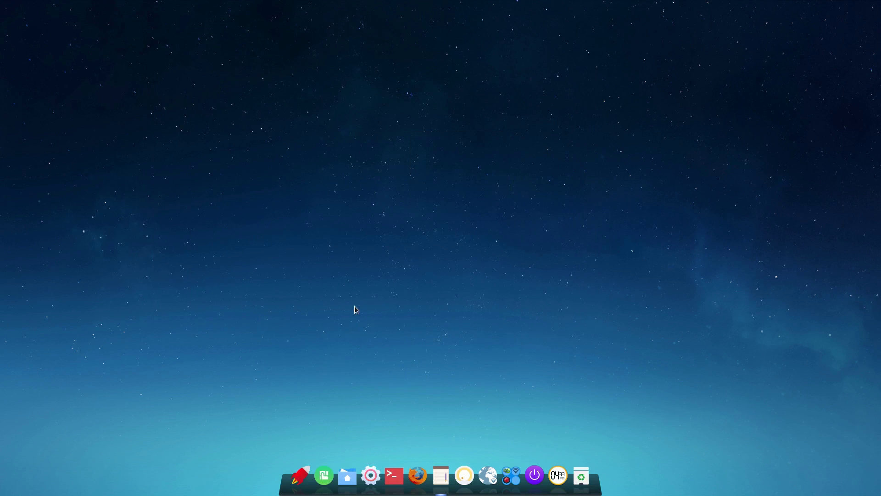
Examine the dock's display mode and hiding options and the NVIDIA Dock icon's options, leaving everything unchanged
{"action": "right_click", "coordinate": [306, 493]}
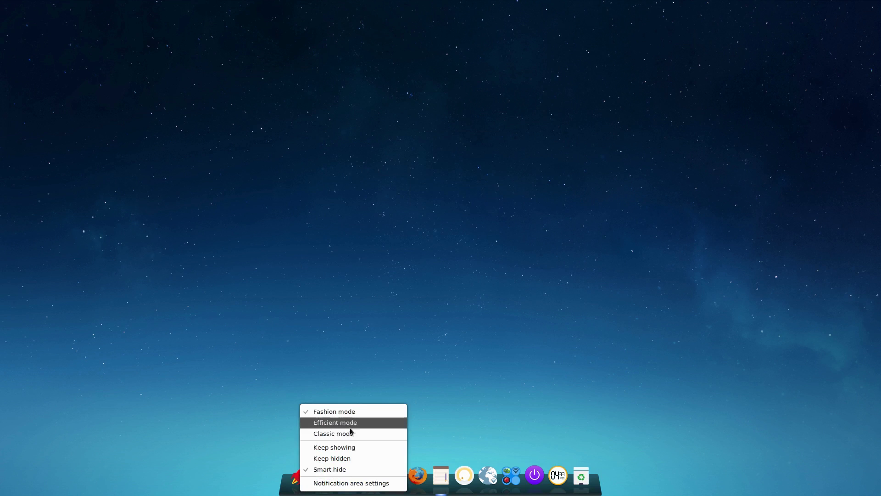
{"action": "left_click", "coordinate": [223, 423]}
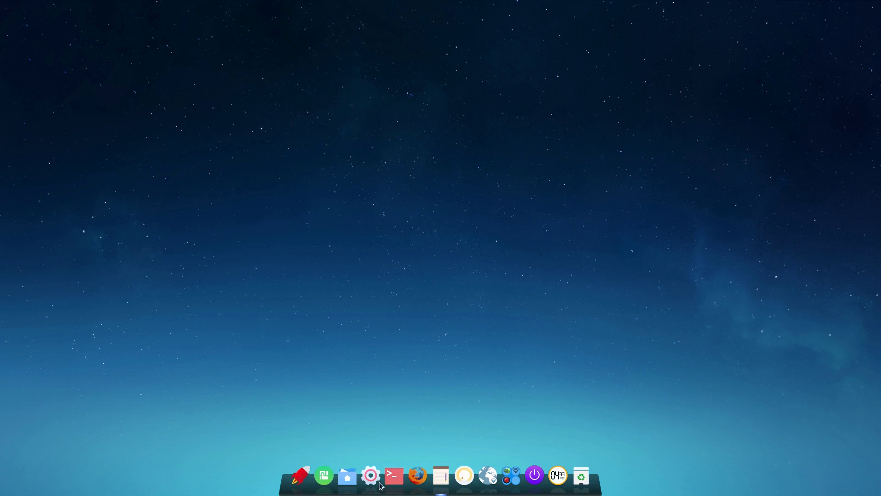
{"action": "right_click", "coordinate": [508, 479]}
{"action": "left_click", "coordinate": [489, 417]}
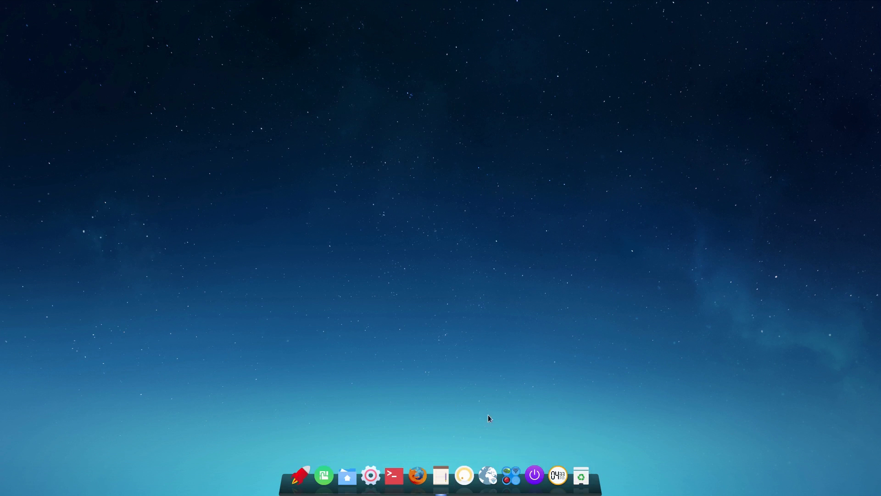
{"action": "right_click", "coordinate": [507, 471]}
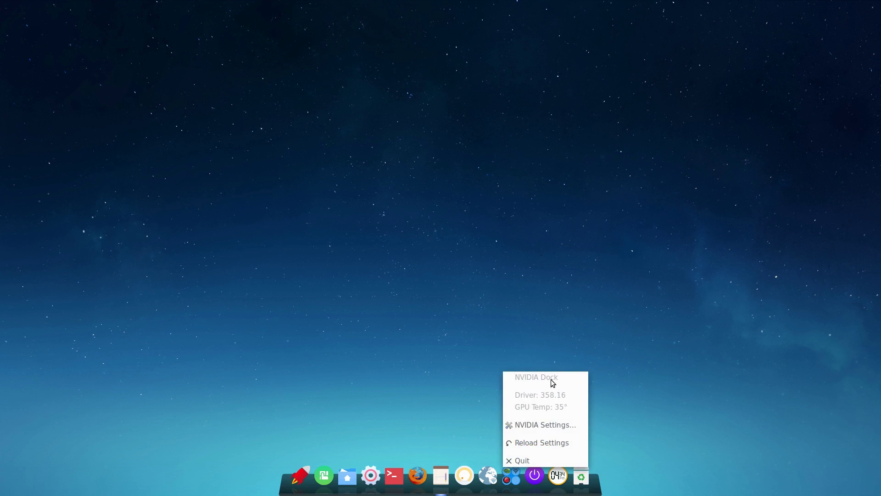
{"action": "left_click", "coordinate": [493, 356]}
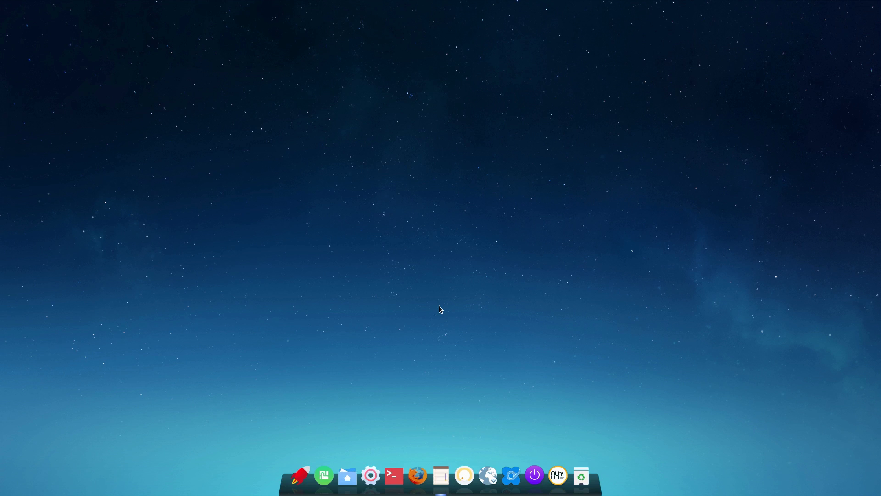
Bring up the application launcher with its hot corner, check Deepin Terminal's options, browse the full application list and dismiss the launcher
{"action": "mouse_move", "coordinate": [1, 1]}
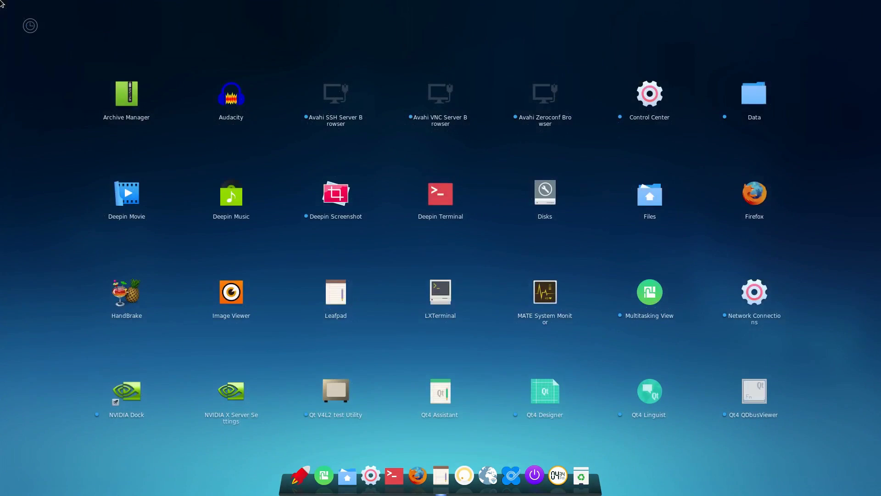
{"action": "right_click", "coordinate": [463, 205]}
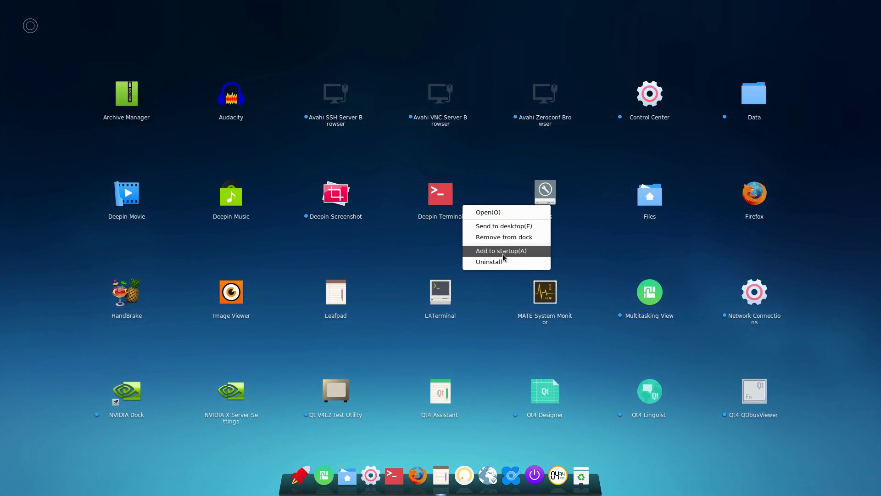
{"action": "left_click", "coordinate": [384, 249]}
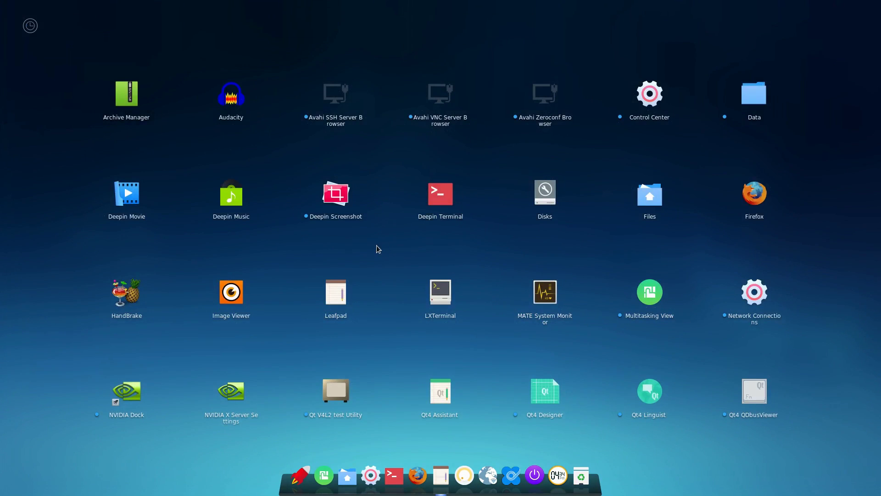
{"action": "scroll", "coordinate": [379, 248], "scroll_direction": "down", "scroll_amount": 1}
{"action": "scroll", "coordinate": [393, 324], "scroll_direction": "down", "scroll_amount": 1}
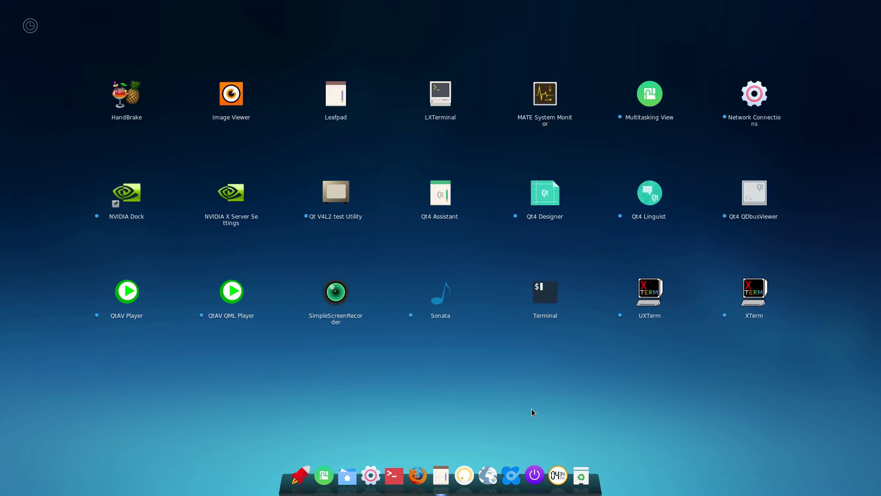
{"action": "scroll", "coordinate": [535, 408], "scroll_direction": "up", "scroll_amount": 2}
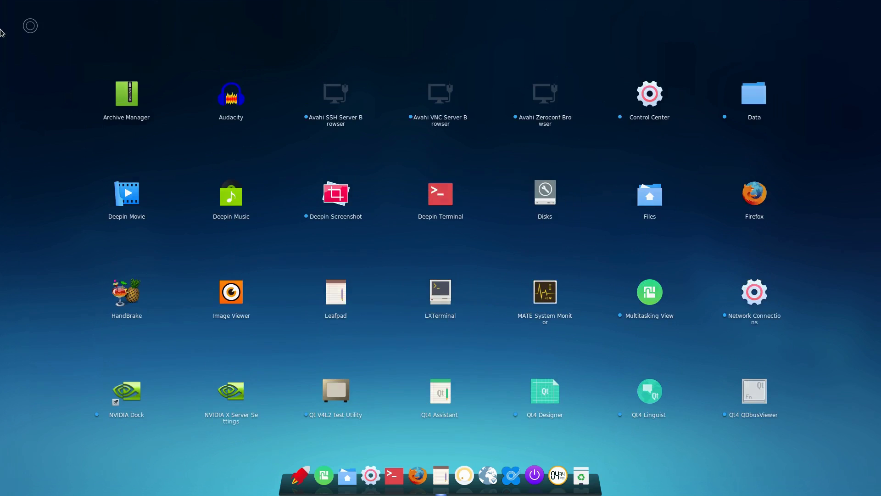
{"action": "left_click", "coordinate": [2, 33]}
Open the file manager and go to the autostart folder inside .config in the home directory
{"action": "left_click", "coordinate": [348, 476]}
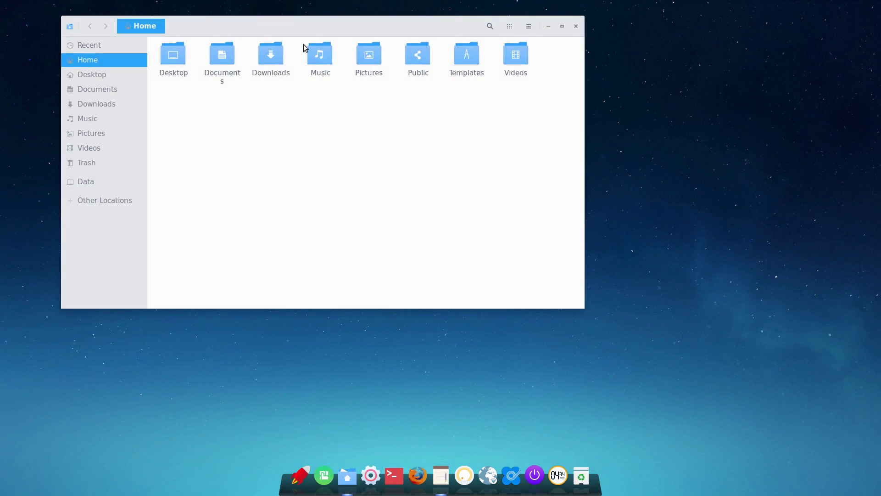
{"action": "key", "text": "ctrl+l"}
{"action": "key", "text": "End"}
{"action": "type", "text": "/"}
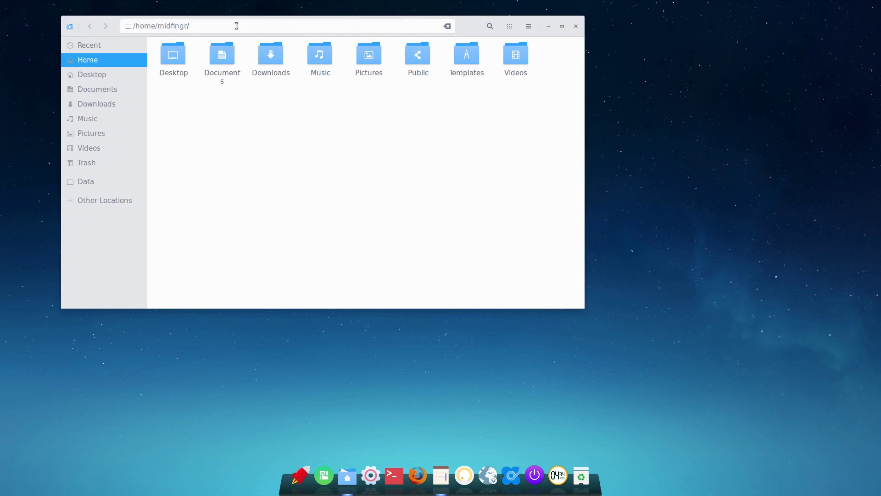
{"action": "type", "text": ".config/"}
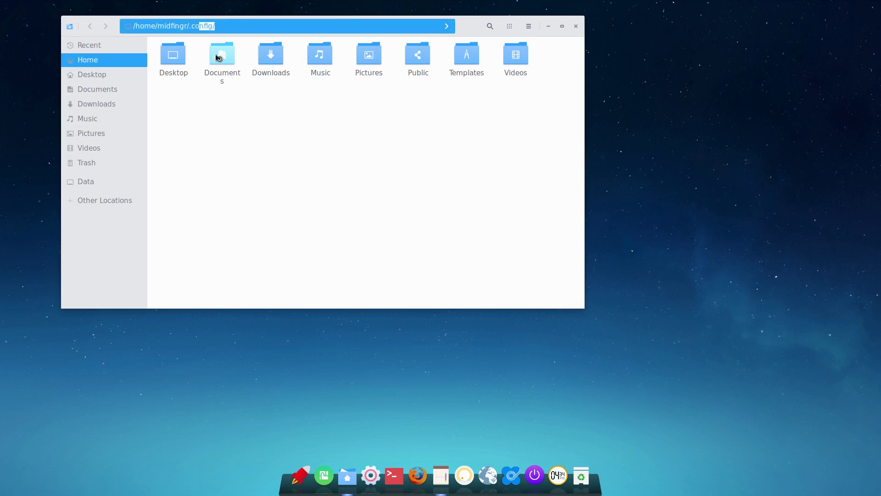
{"action": "key", "text": "Return"}
{"action": "key", "text": "Right"}
{"action": "key", "text": "Right"}
{"action": "key", "text": "Right"}
{"action": "key", "text": "Return"}
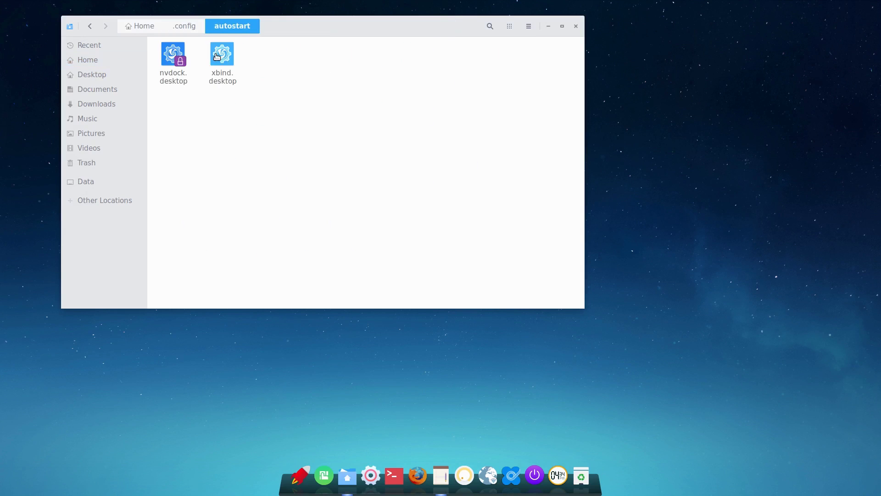
Check the file actions available for xbind.desktop and dismiss them
{"action": "right_click", "coordinate": [236, 80]}
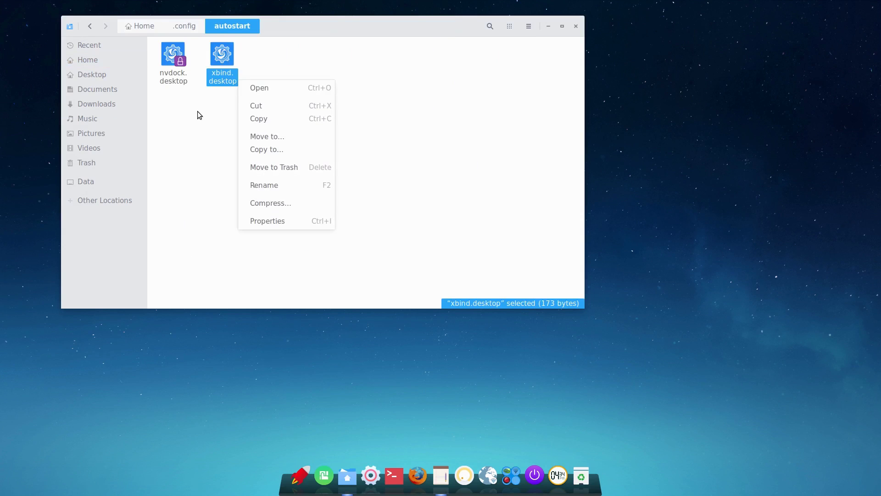
{"action": "key", "text": "Escape"}
{"action": "right_click", "coordinate": [214, 72]}
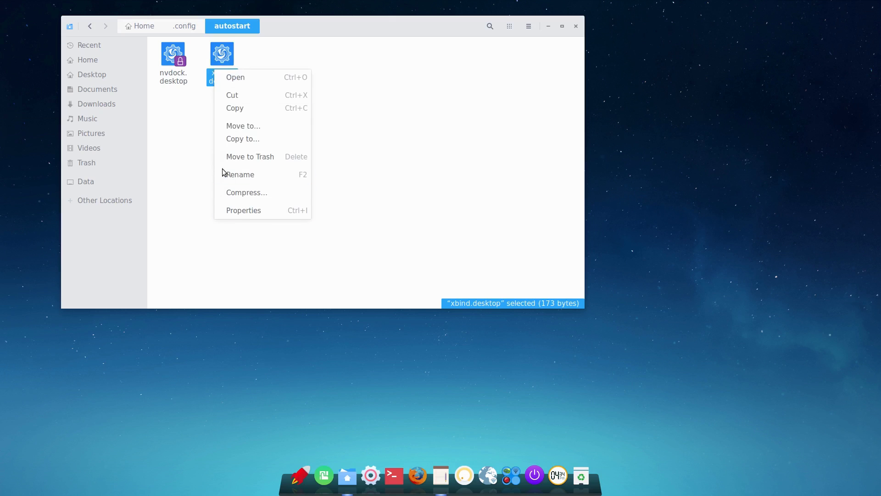
{"action": "left_click", "coordinate": [385, 147]}
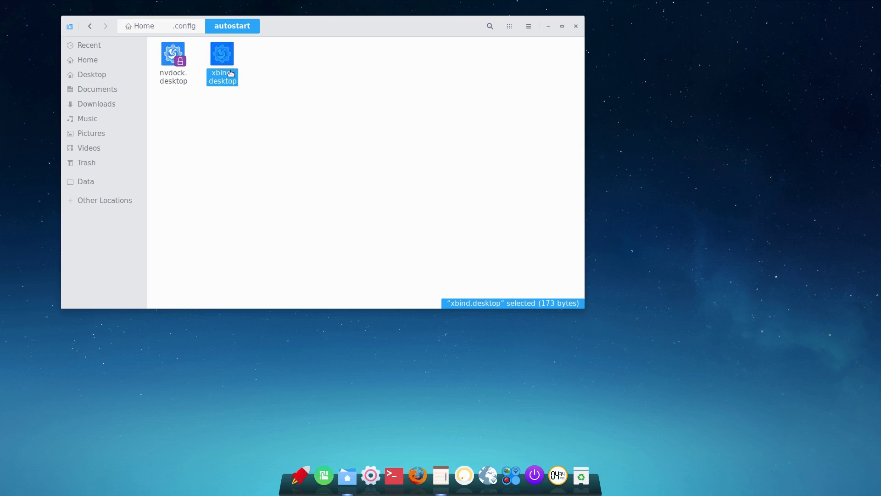
Open a terminal in the autostart folder, run leafpad xbind.desktop to view its contents, and close the editor and terminal
{"action": "right_click", "coordinate": [270, 127]}
{"action": "left_click", "coordinate": [349, 221]}
{"action": "type", "text": "leafpad `"}
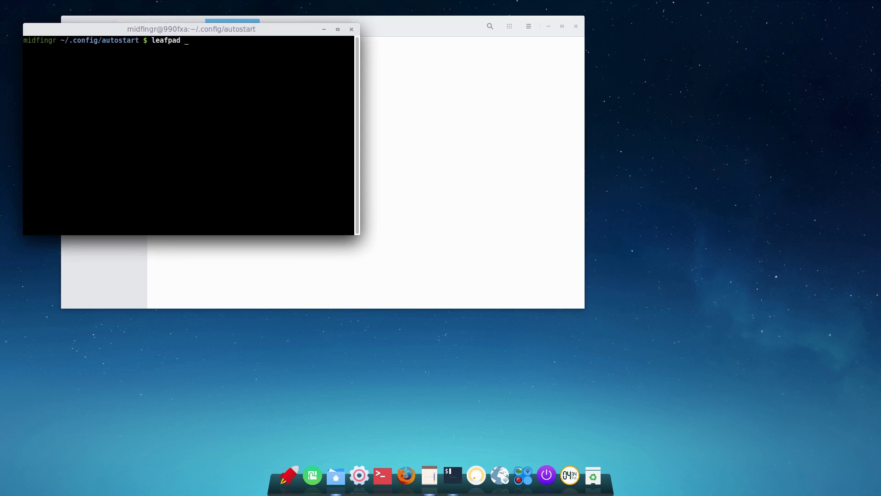
{"action": "key", "text": "Tab"}
{"action": "key", "text": "Return"}
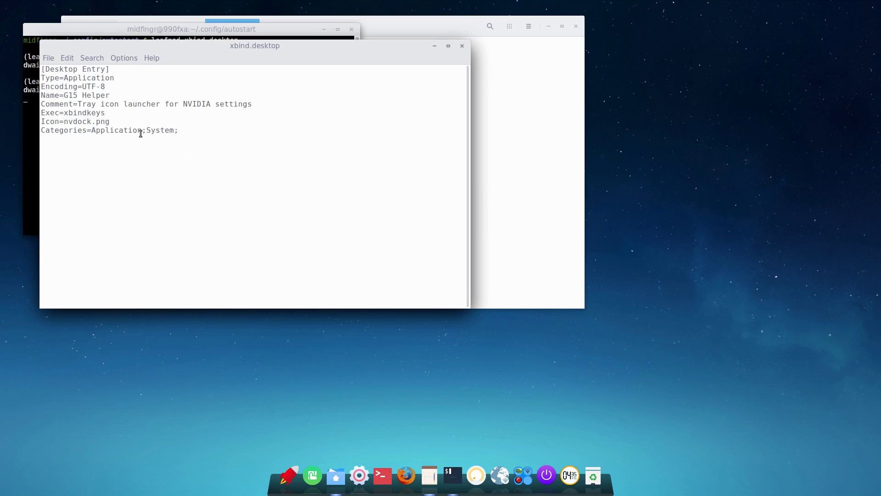
{"action": "left_click", "coordinate": [462, 42]}
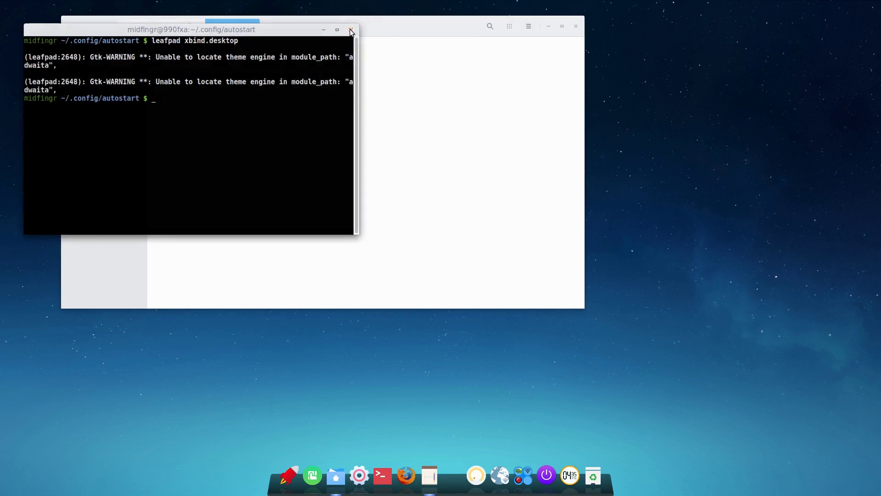
{"action": "left_click", "coordinate": [351, 29]}
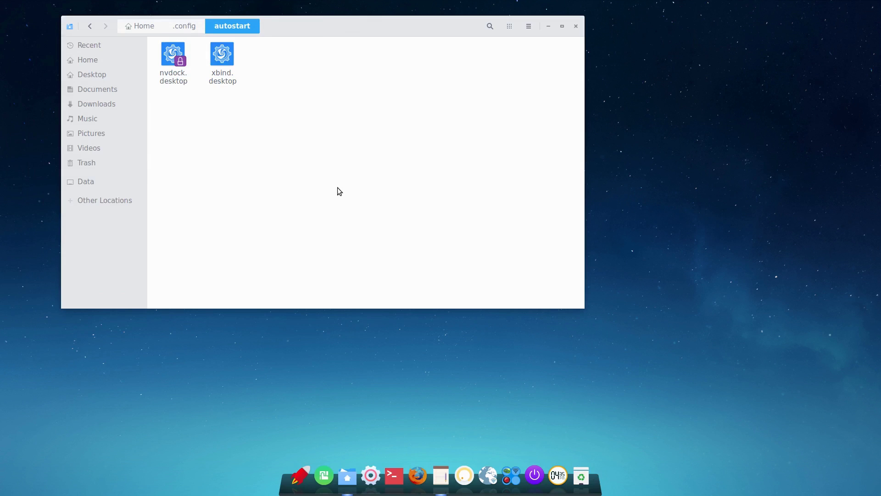
Launch Firefox, move its window, preview it from the dock, and close both Firefox and the file manager
{"action": "key", "text": "super+f"}
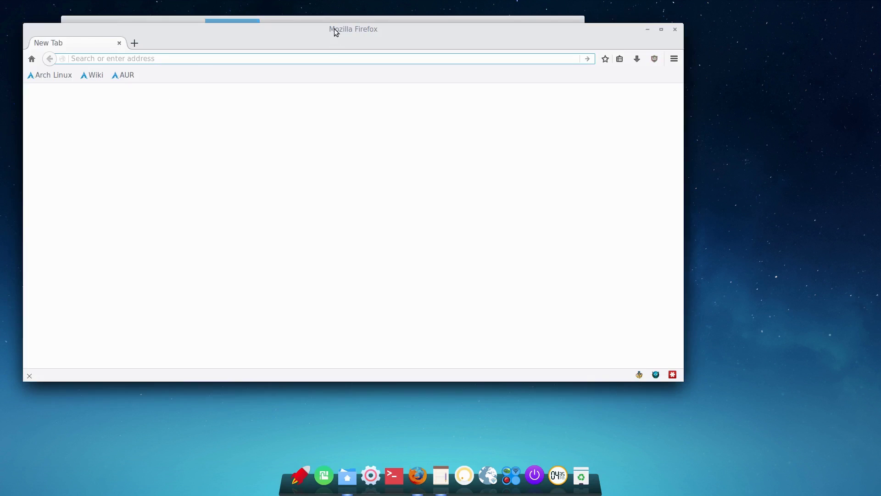
{"action": "left_click_drag", "start_coordinate": [334, 34], "coordinate": [398, 70]}
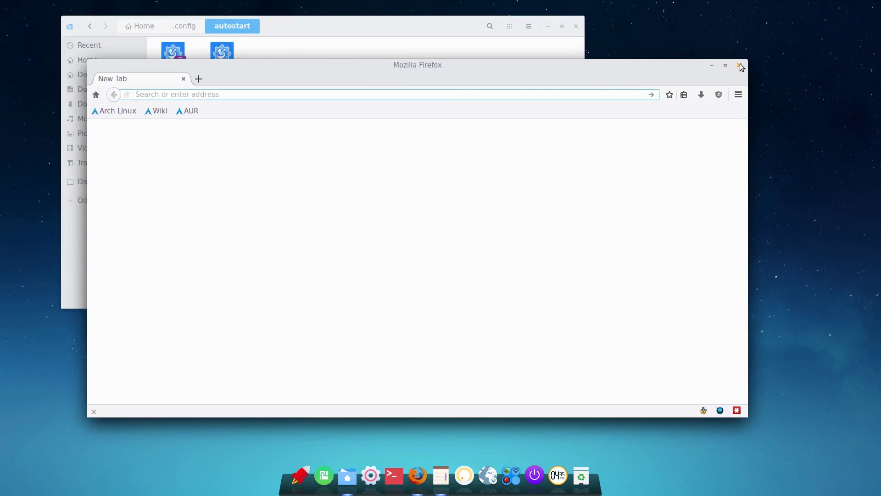
{"action": "mouse_move", "coordinate": [416, 473]}
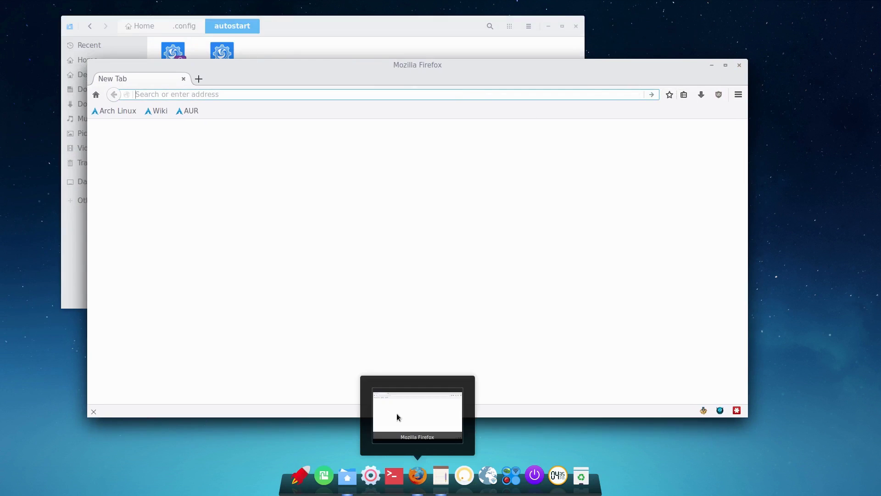
{"action": "left_click", "coordinate": [739, 65]}
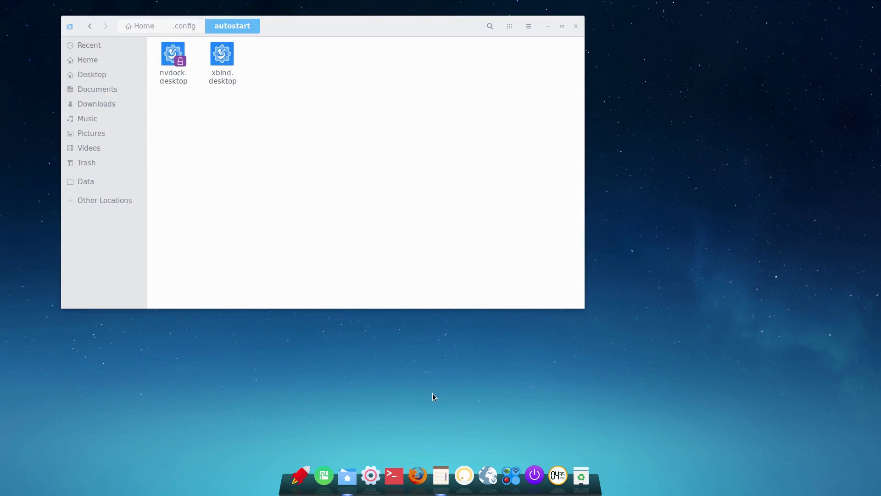
{"action": "key", "text": "ctrl+w"}
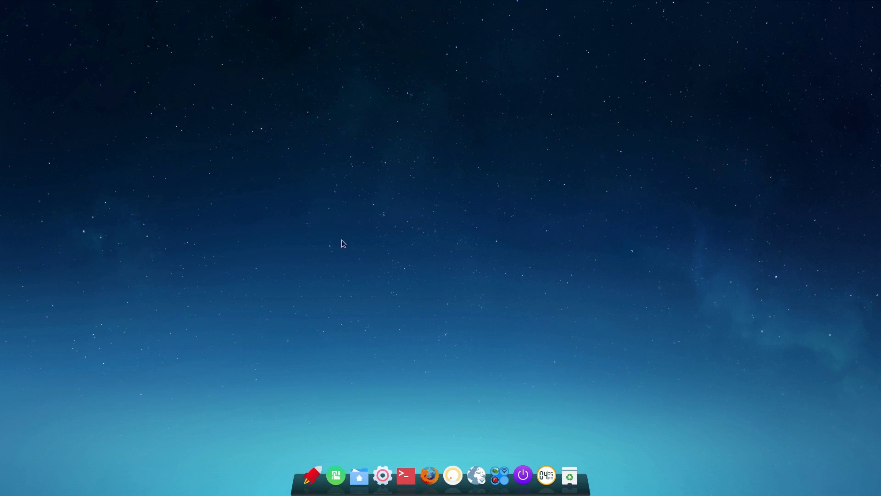
Open Deepin Terminal and list the contents of /boot/grub/themes/ and /boot/grub/themes/deepin/
{"action": "left_click", "coordinate": [406, 476]}
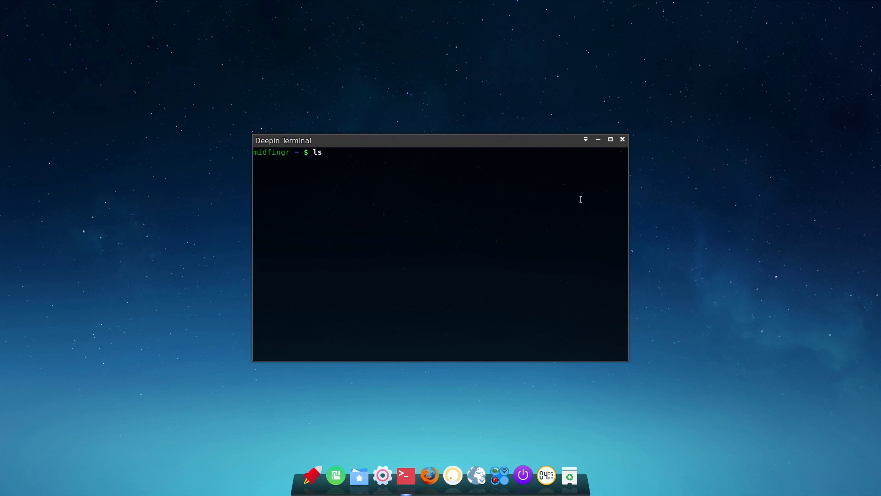
{"action": "type", "text": "ls /boot/gre"}
{"action": "key", "text": "BackSpace"}
{"action": "key", "text": "Tab"}
{"action": "type", "text": "the"}
{"action": "key", "text": "Tab"}
{"action": "key", "text": "Return"}
{"action": "key", "text": "Up"}
{"action": "type", "text": "de"}
{"action": "key", "text": "Tab"}
{"action": "key", "text": "Return"}
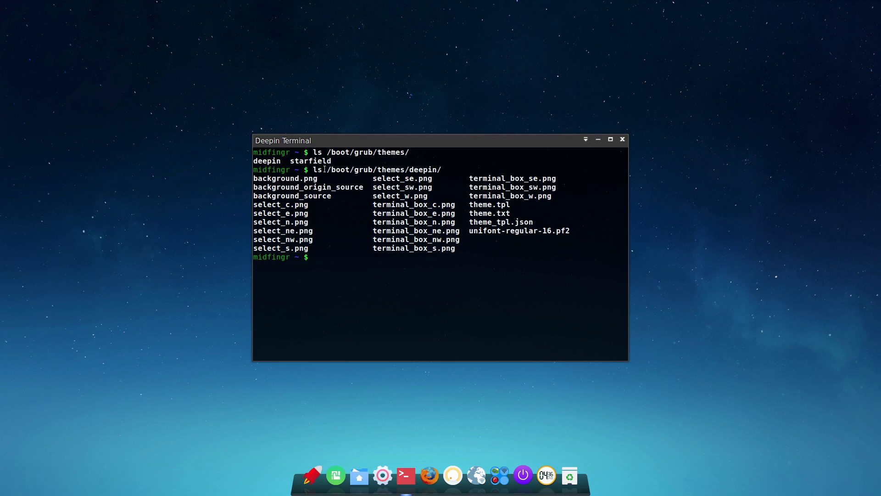
Highlight the /boot/grub/themes/deepin/ path and theme.txt in the terminal output, then clear the highlight
{"action": "left_click_drag", "start_coordinate": [329, 170], "coordinate": [441, 170]}
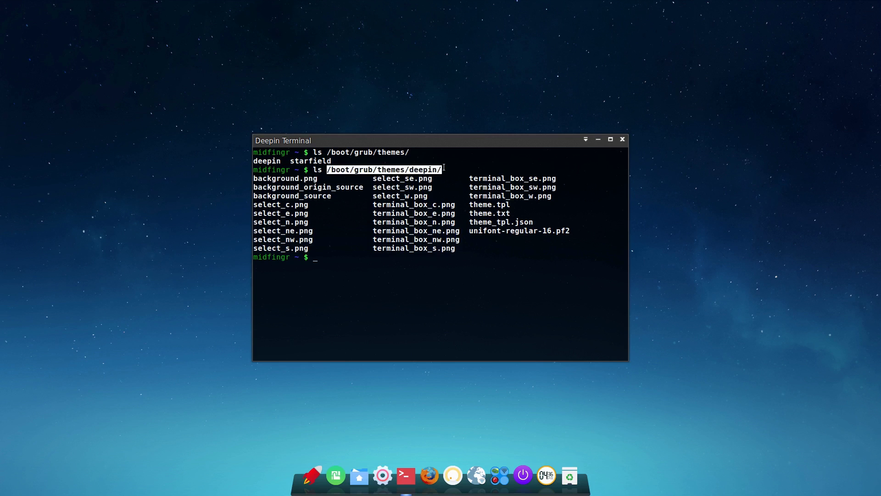
{"action": "left_click_drag", "start_coordinate": [469, 213], "coordinate": [510, 214]}
{"action": "triple_click", "coordinate": [373, 261]}
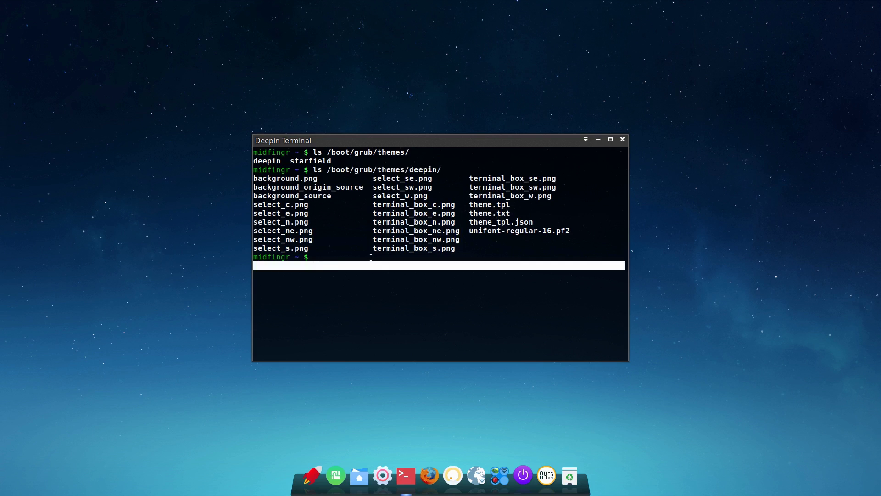
Run sudo leafpad /etc/default/grub, highlight the GRUB_THEME line for the Deepin theme, and close the editor and terminal unchanged
{"action": "type", "text": "sudo leafpad /etc/default/grub"}
{"action": "key", "text": "Return"}
{"action": "scroll", "coordinate": [318, 274], "scroll_direction": "down", "scroll_amount": 5}
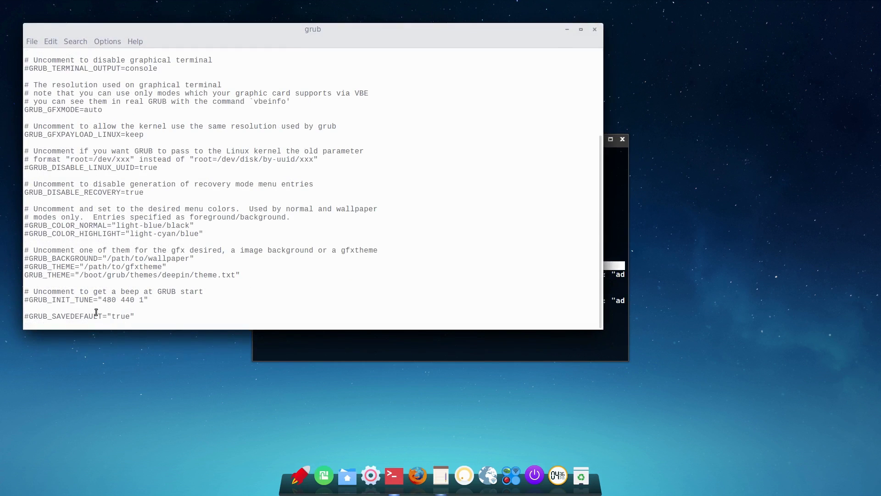
{"action": "left_click_drag", "start_coordinate": [24, 275], "coordinate": [237, 279]}
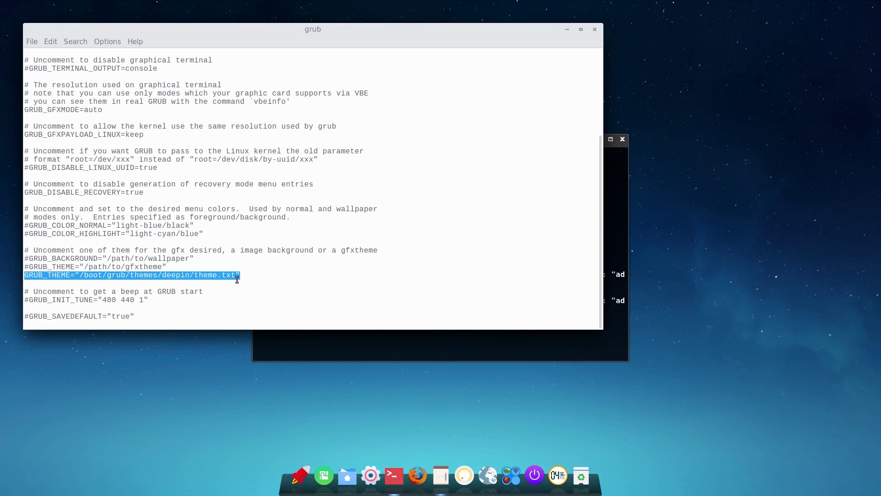
{"action": "left_click", "coordinate": [244, 277]}
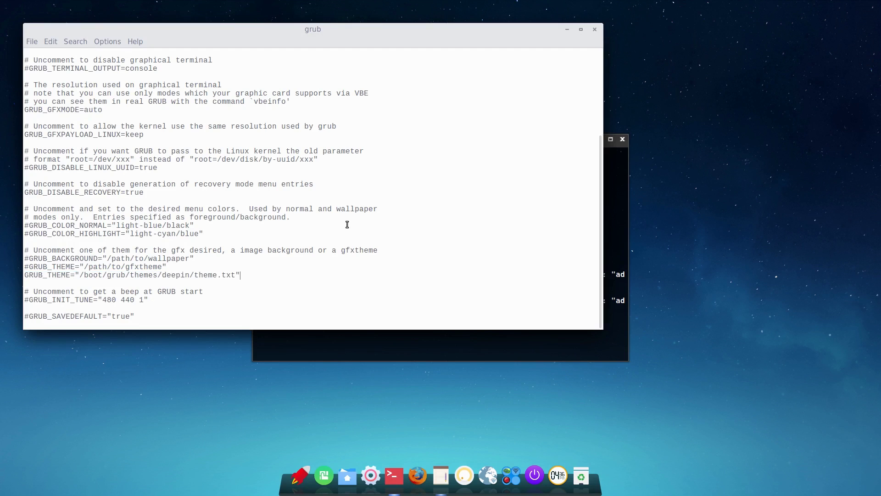
{"action": "key", "text": "ctrl+q"}
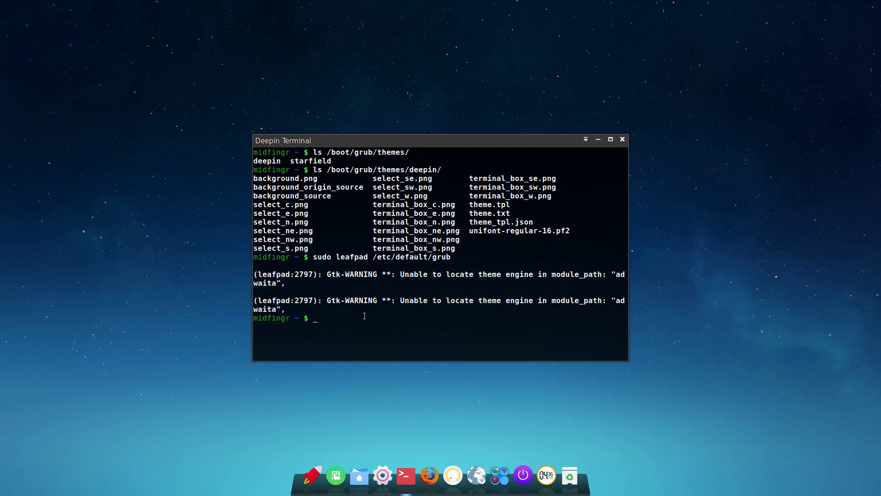
{"action": "key", "text": "ctrl+d"}
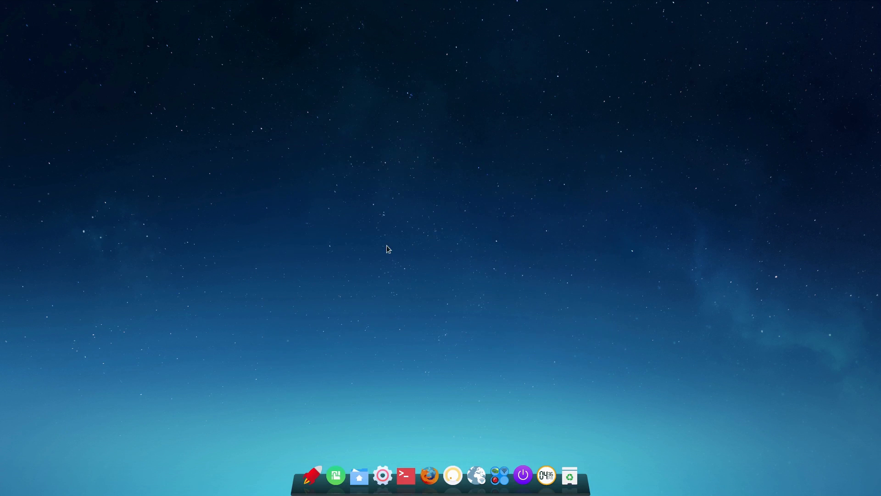
Open the multitasking view, preview the workspaces through to workspace 4, and return to the desktop on workspace 1
{"action": "left_click", "coordinate": [334, 475]}
{"action": "left_click", "coordinate": [313, 44]}
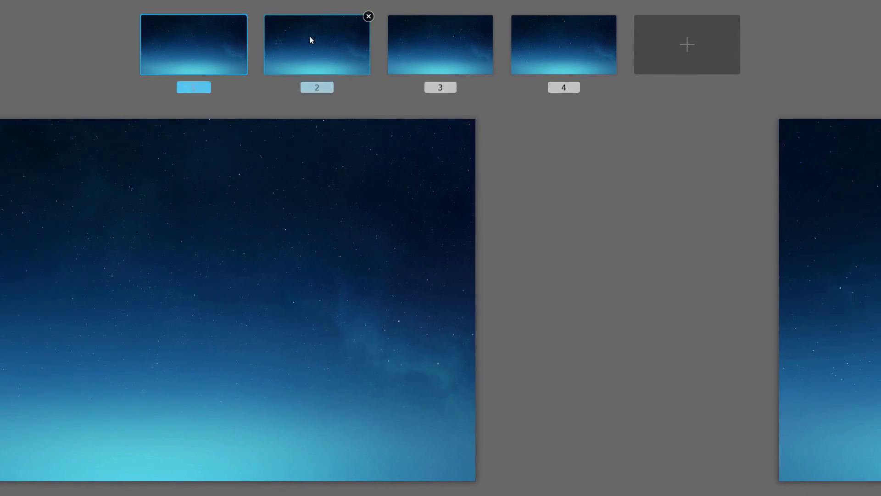
{"action": "left_click", "coordinate": [482, 71]}
{"action": "left_click", "coordinate": [571, 71]}
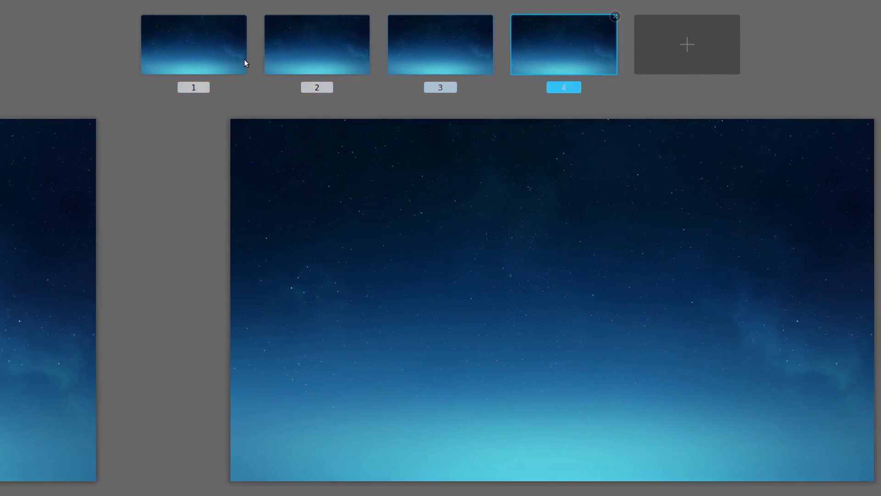
{"action": "left_click", "coordinate": [211, 51]}
{"action": "left_click", "coordinate": [266, 238]}
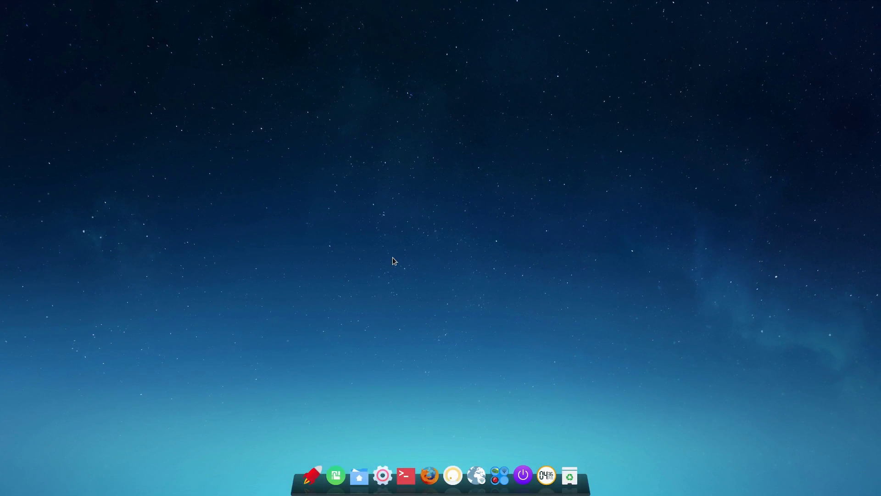
Switch back and forth between adjacent workspaces directly from the desktop, ending on the first workspace
{"action": "key", "text": "super+Right"}
{"action": "key", "text": "super+Left"}
{"action": "key", "text": "super+Left"}
{"action": "key", "text": "super+Right"}
{"action": "key", "text": "super+Right"}
{"action": "key", "text": "super+Right"}
{"action": "key", "text": "super+Left"}
{"action": "key", "text": "super+Left"}
{"action": "key", "text": "super+Left"}
{"action": "key", "text": "super+Left"}
{"action": "key", "text": "super+Left"}
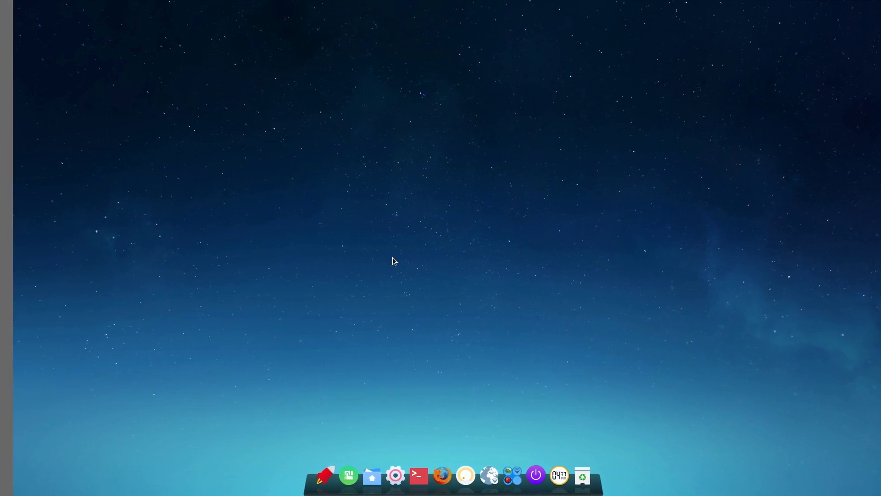
{"action": "key", "text": "super+Left"}
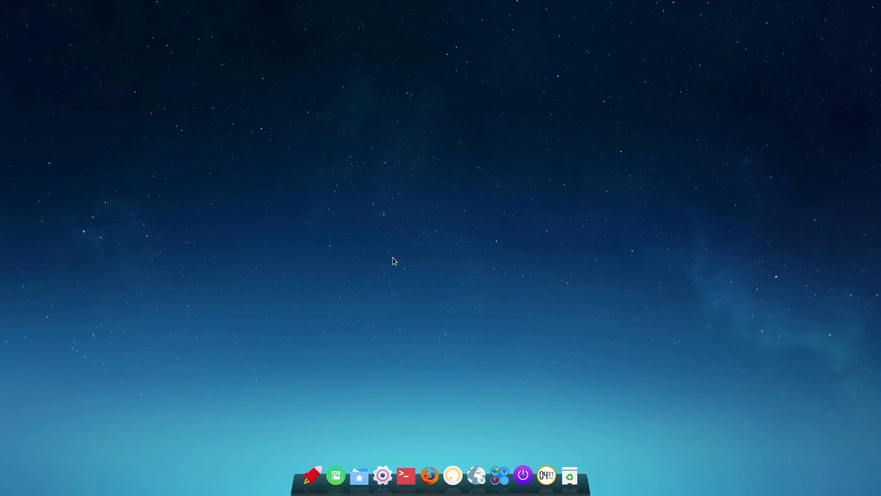
Open System Monitor, move and enlarge its window, and dismiss the application launcher brought up by the hot corner
{"action": "key", "text": "ctrl+alt+Delete"}
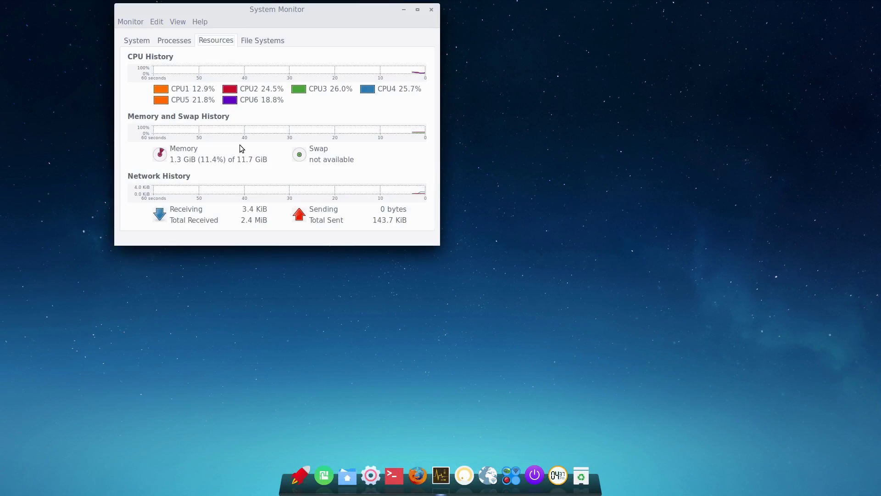
{"action": "left_click_drag", "start_coordinate": [257, 6], "coordinate": [262, 26]}
{"action": "left_click_drag", "start_coordinate": [443, 269], "coordinate": [519, 331]}
{"action": "mouse_move", "coordinate": [3, 4]}
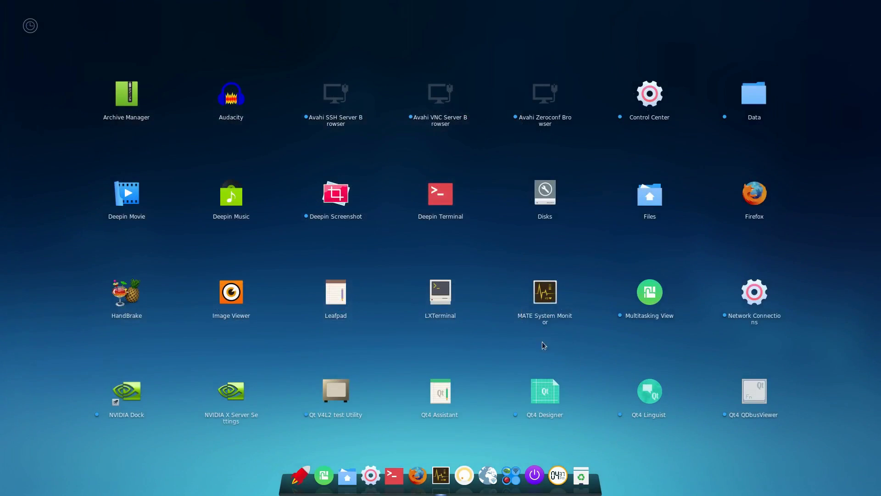
{"action": "left_click", "coordinate": [336, 96]}
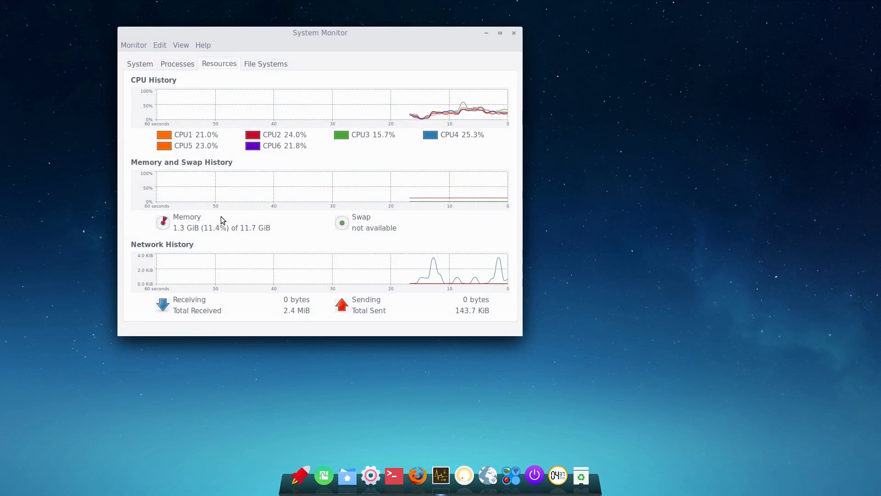
Examine disk usage of the root file system, processes, system information and resource history in System Monitor, and close it
{"action": "left_click", "coordinate": [265, 64]}
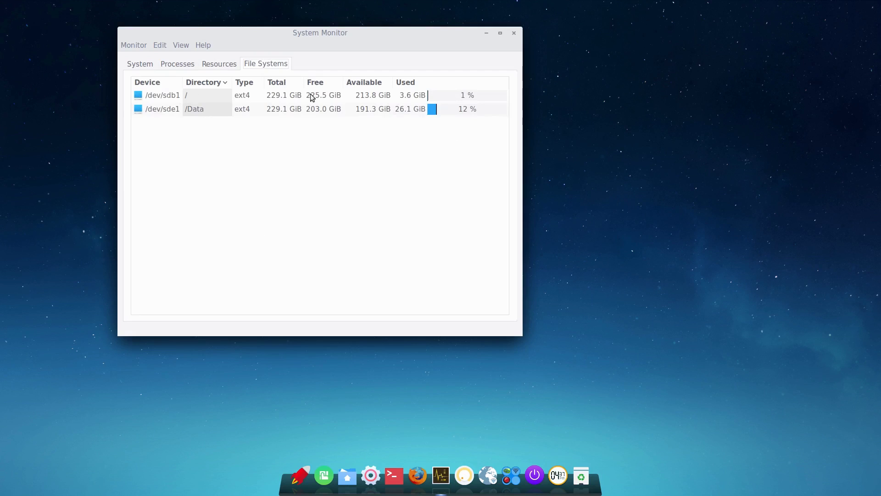
{"action": "left_click", "coordinate": [140, 98]}
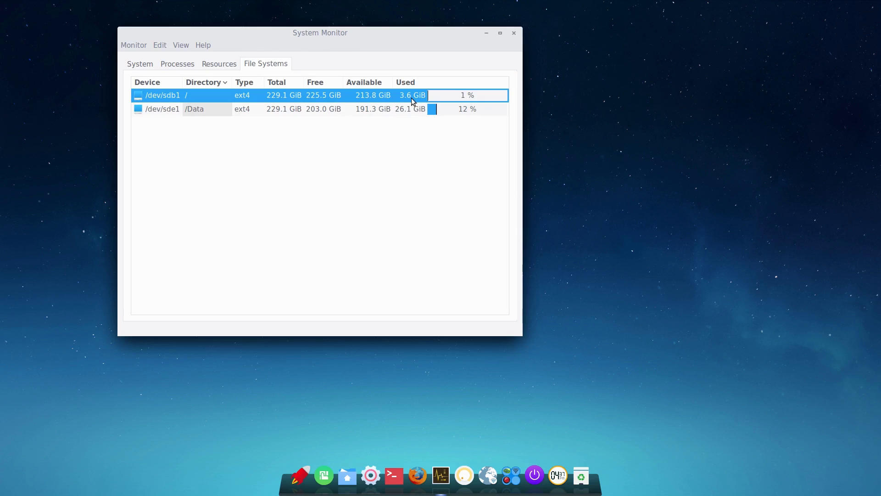
{"action": "left_click", "coordinate": [225, 64]}
{"action": "left_click", "coordinate": [177, 64]}
{"action": "left_click", "coordinate": [151, 66]}
{"action": "left_click", "coordinate": [217, 66]}
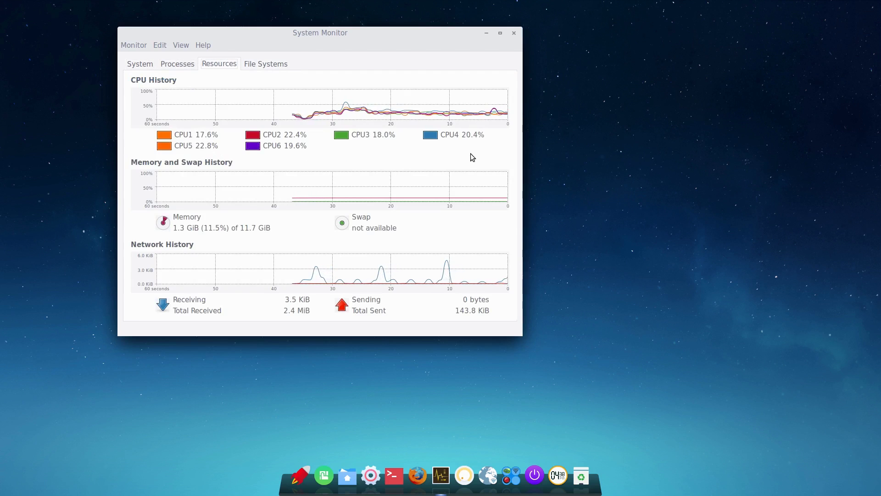
{"action": "left_click", "coordinate": [515, 34]}
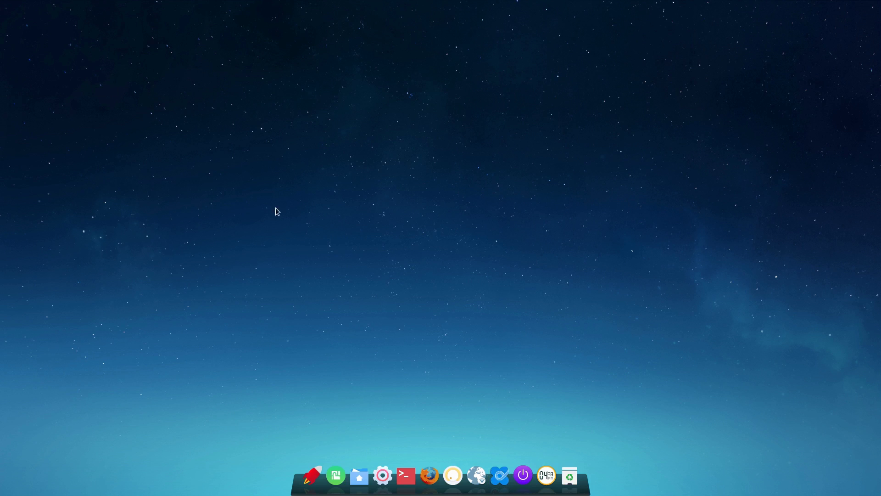
Bring up the shutdown, restart, suspend, lock and log out options, both from the dock and directly, and dismiss them
{"action": "left_click", "coordinate": [524, 476]}
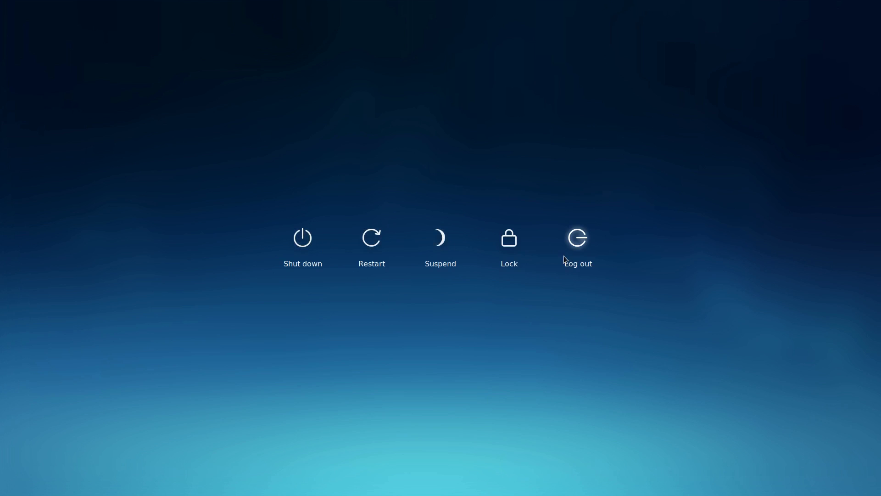
{"action": "left_click", "coordinate": [586, 324]}
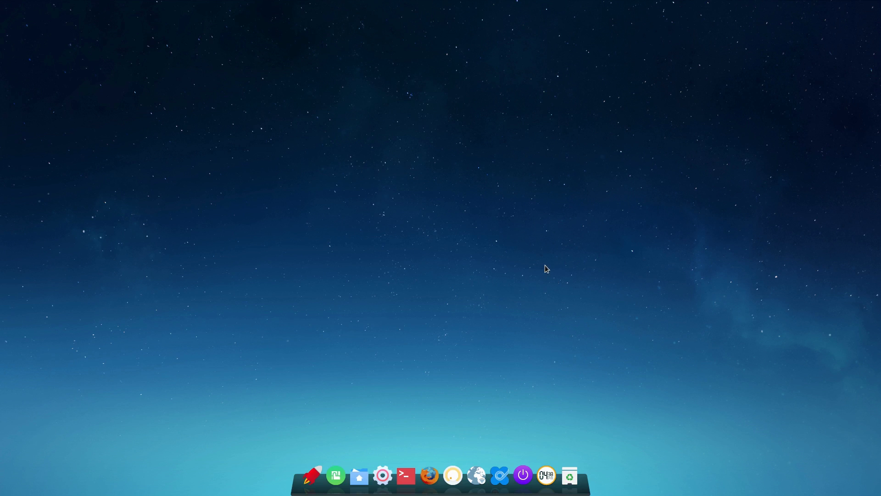
{"action": "key", "text": "ctrl+alt+Delete"}
{"action": "left_click", "coordinate": [609, 353]}
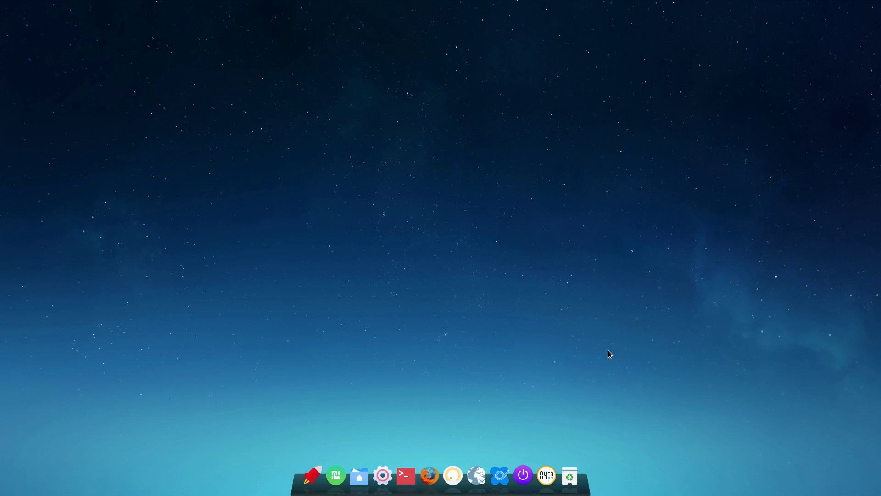
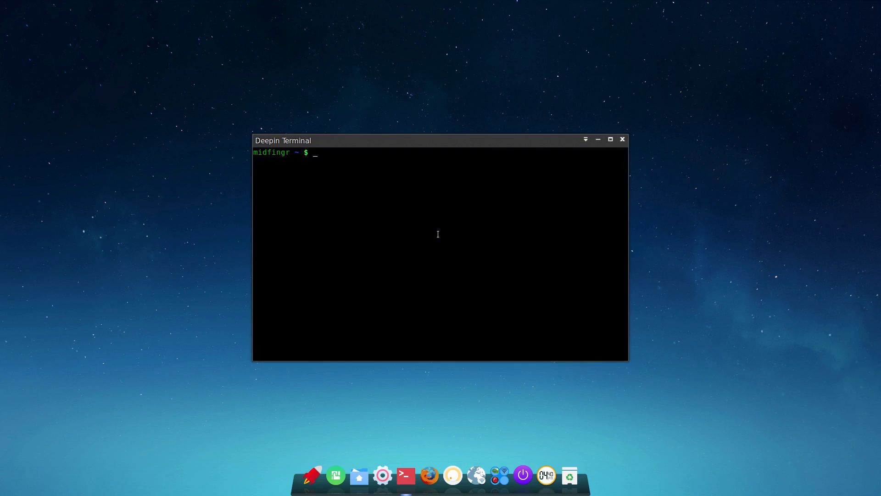
Switch Deepin Terminal to fullscreen and back to its normal window, and dismiss its options
{"action": "right_click", "coordinate": [438, 234]}
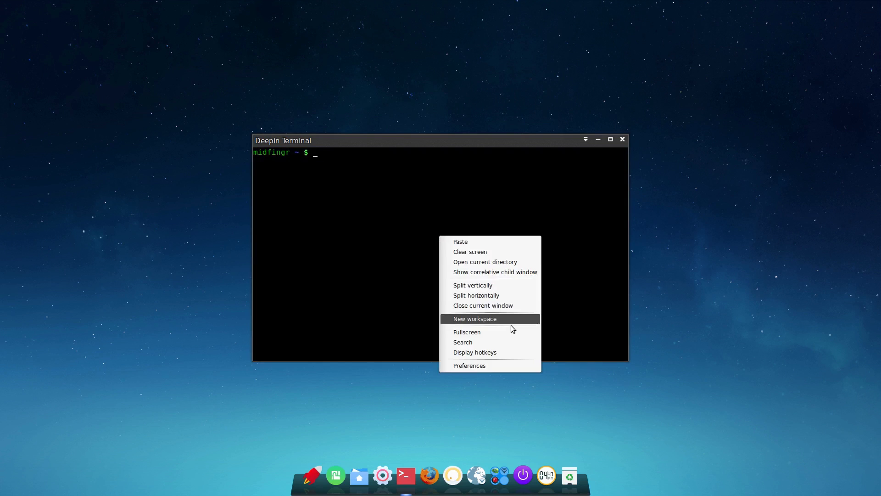
{"action": "left_click", "coordinate": [491, 332]}
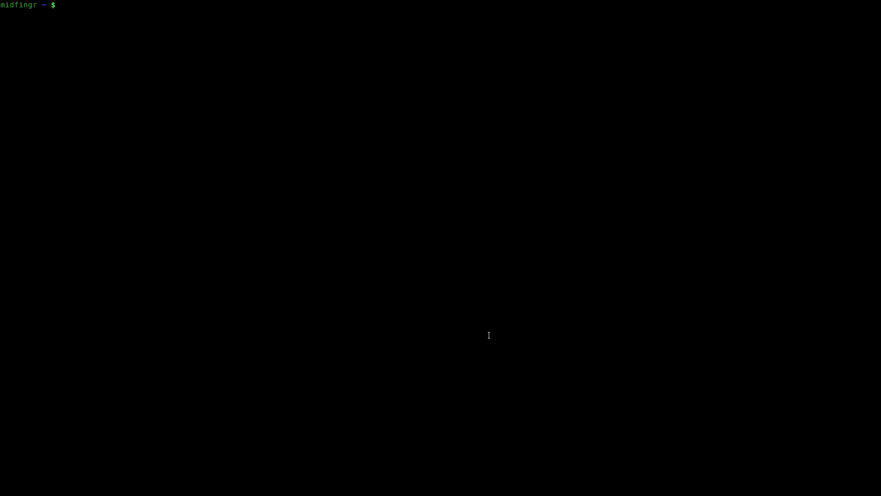
{"action": "right_click", "coordinate": [431, 149]}
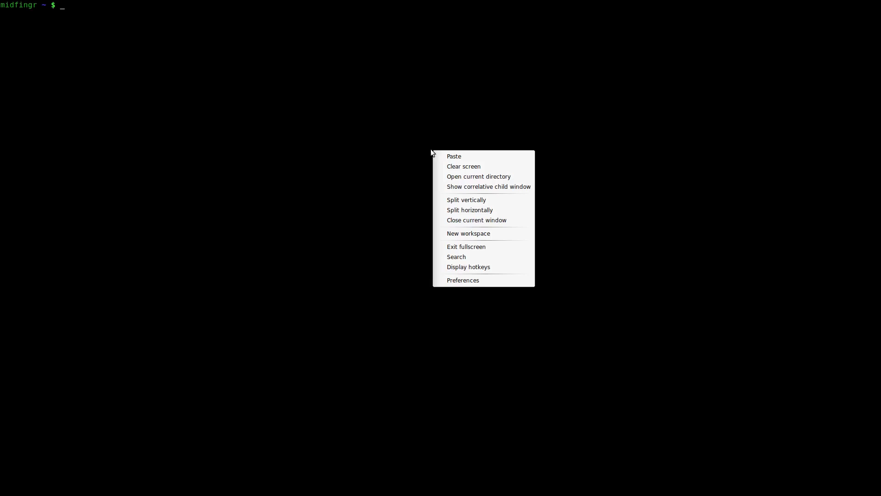
{"action": "left_click", "coordinate": [482, 253]}
{"action": "right_click", "coordinate": [415, 225]}
{"action": "left_click", "coordinate": [373, 208]}
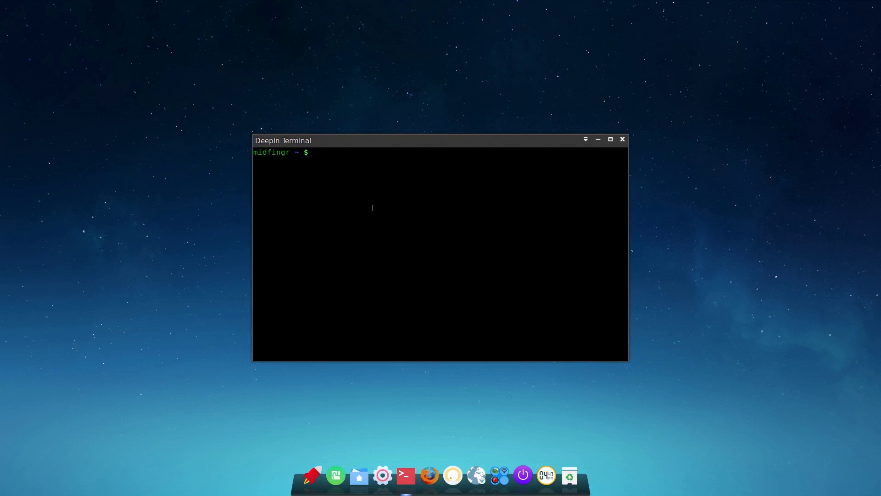
Display the hotkey list of Deepin Terminal, dismiss it, and split the terminal vertically into two panes
{"action": "right_click", "coordinate": [419, 237]}
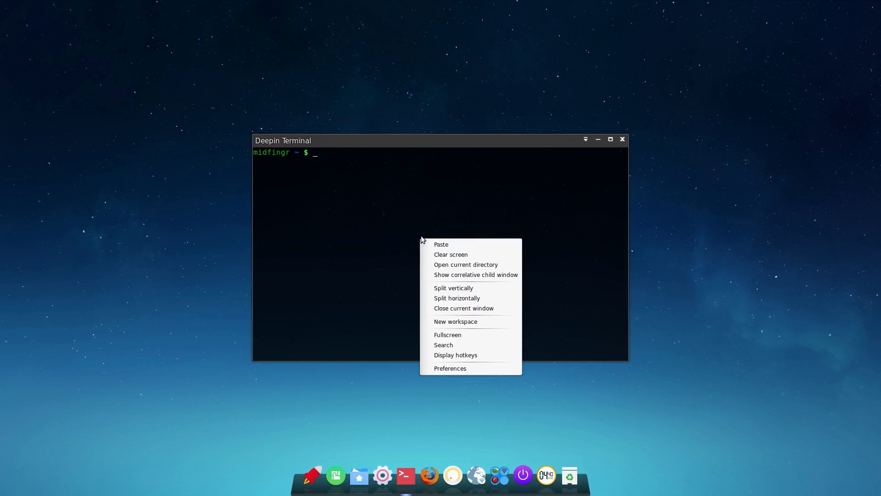
{"action": "left_click", "coordinate": [492, 352]}
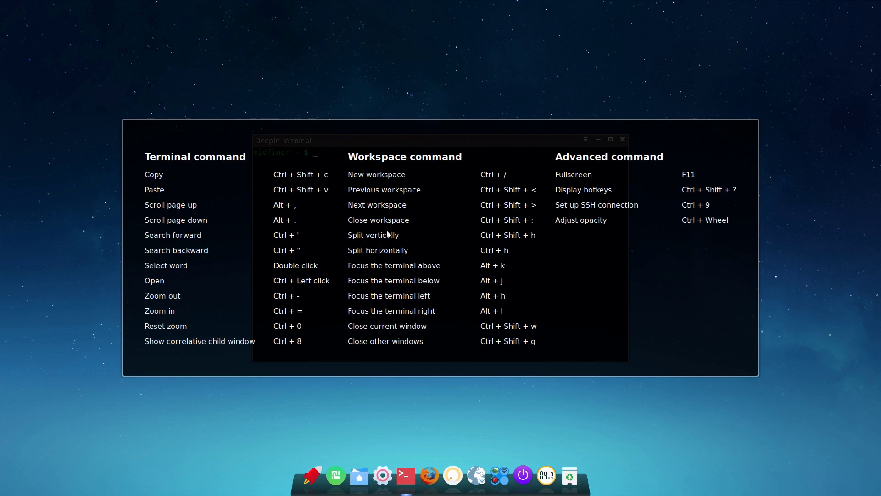
{"action": "left_click", "coordinate": [524, 250]}
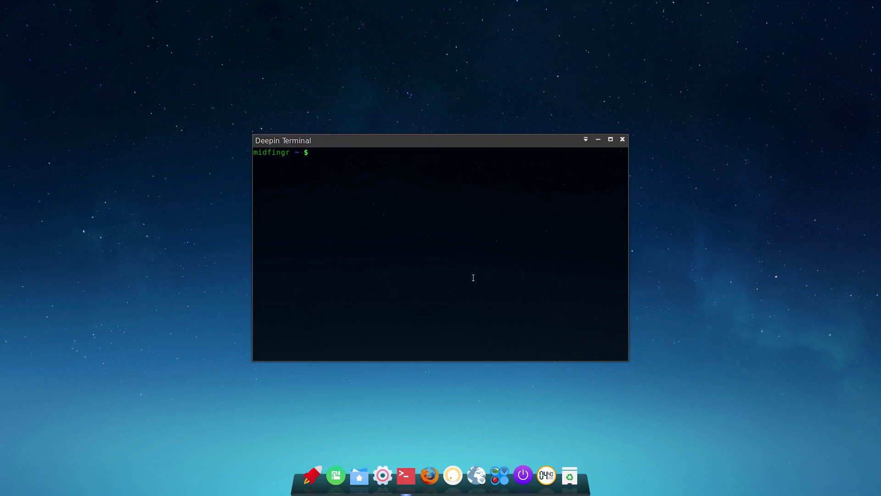
{"action": "key", "text": "ctrl+shift+h"}
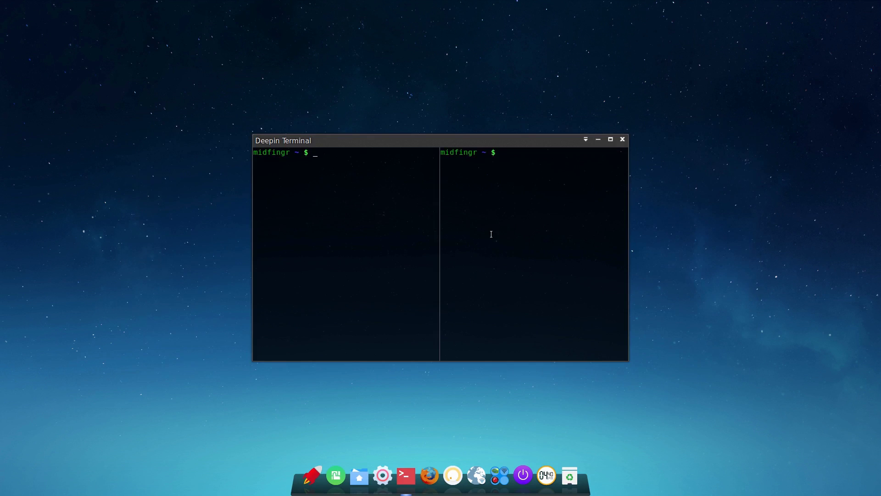
Look up the terminal hotkeys again and close the other terminal window, leaving a single pane
{"action": "right_click", "coordinate": [491, 234]}
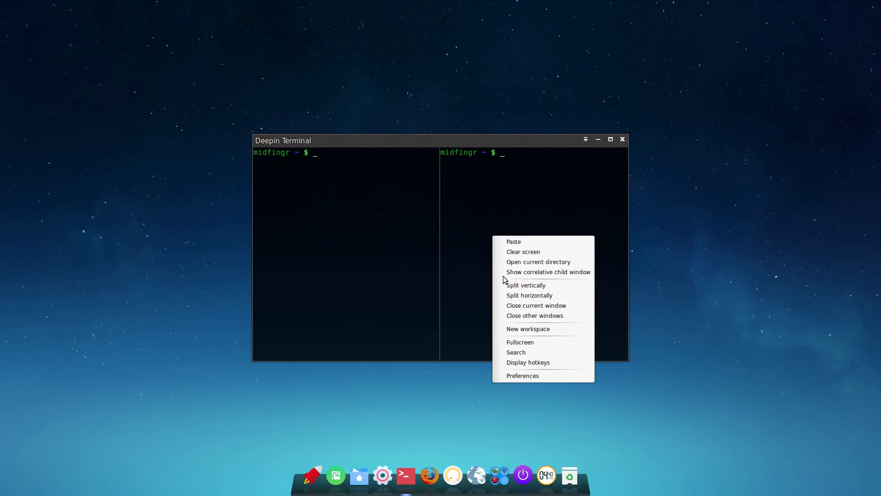
{"action": "left_click", "coordinate": [539, 361]}
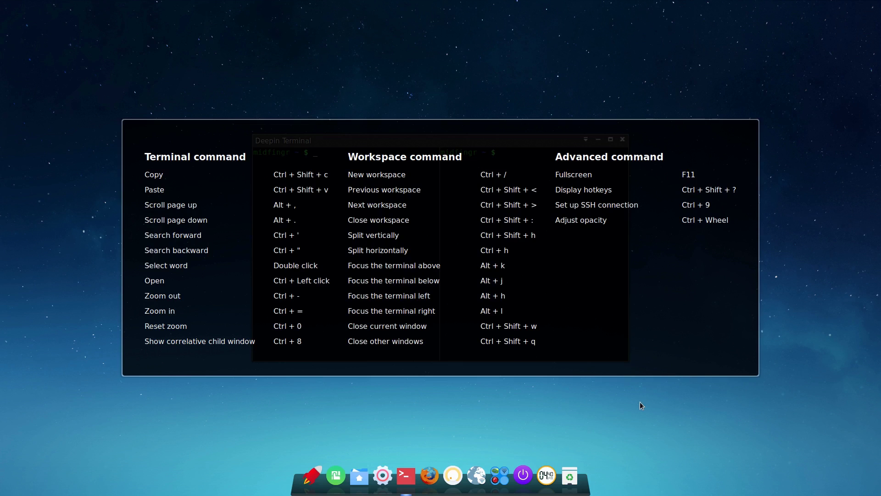
{"action": "key", "text": "Escape"}
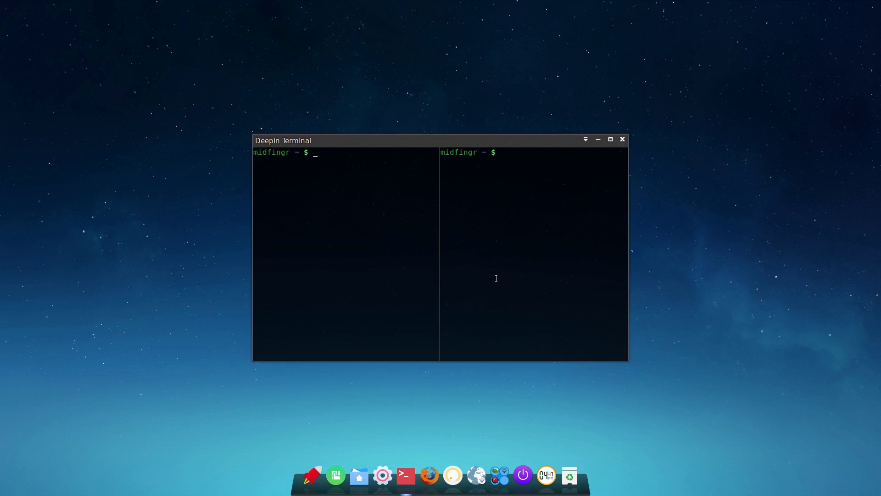
{"action": "key", "text": "ctrl+shift+q"}
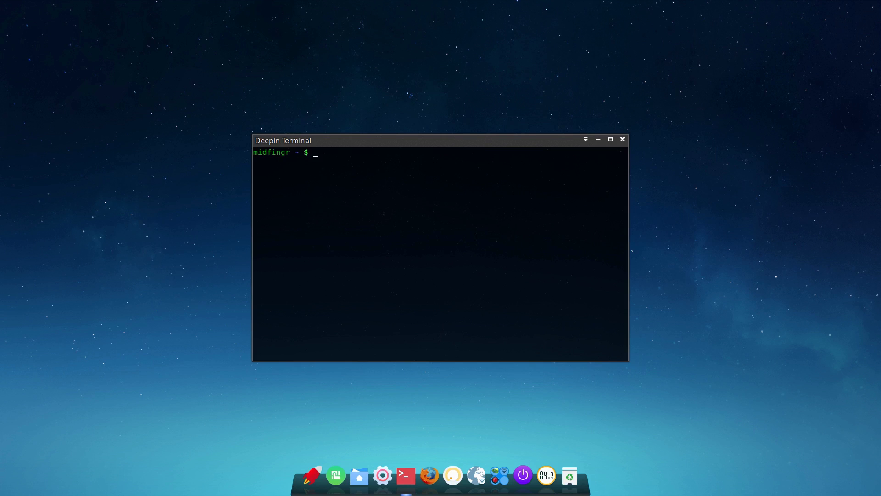
Examine the update status and the update check and server settings under System Information, and close the control center
{"action": "key", "text": "super+i"}
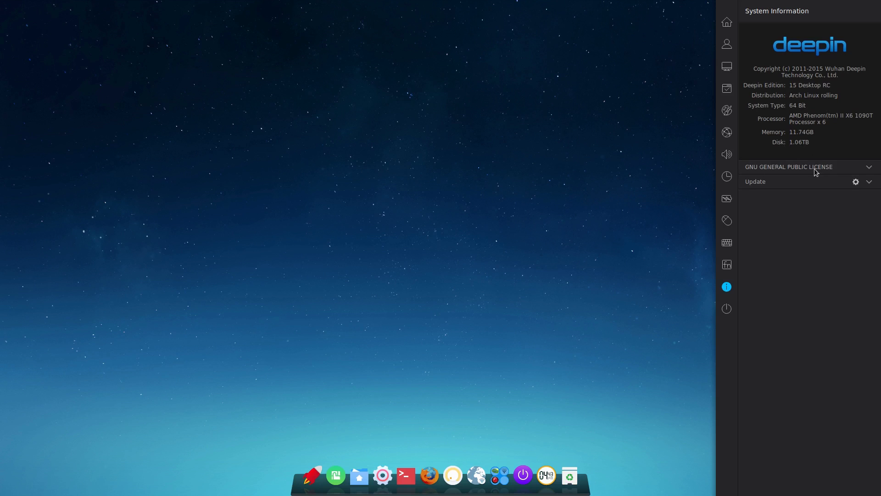
{"action": "left_click", "coordinate": [869, 183]}
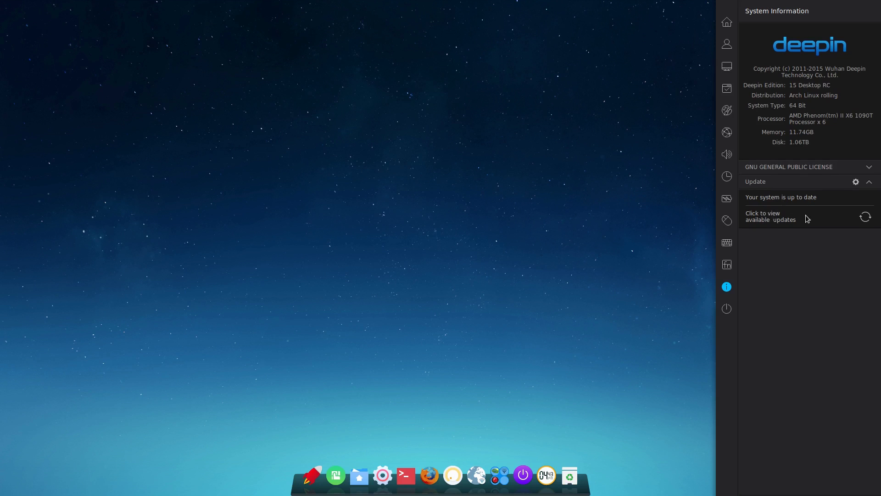
{"action": "left_click", "coordinate": [856, 182]}
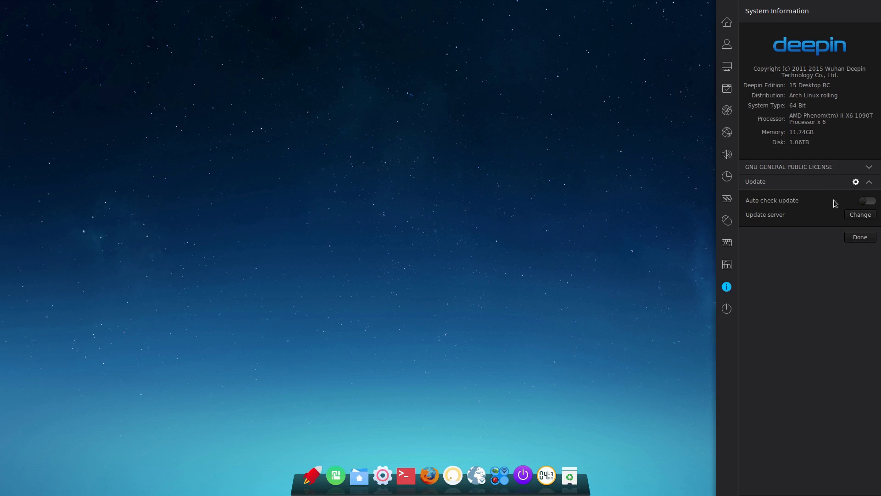
{"action": "left_click", "coordinate": [862, 219]}
{"action": "left_click", "coordinate": [852, 241]}
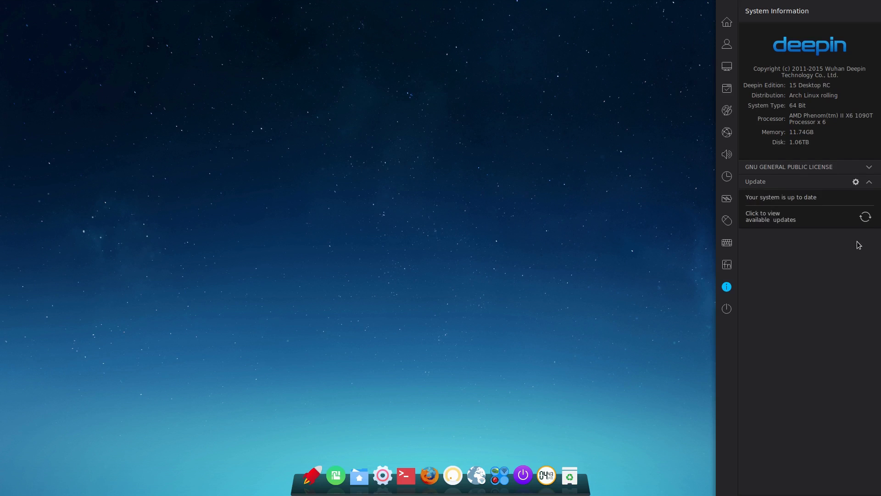
{"action": "left_click", "coordinate": [605, 156]}
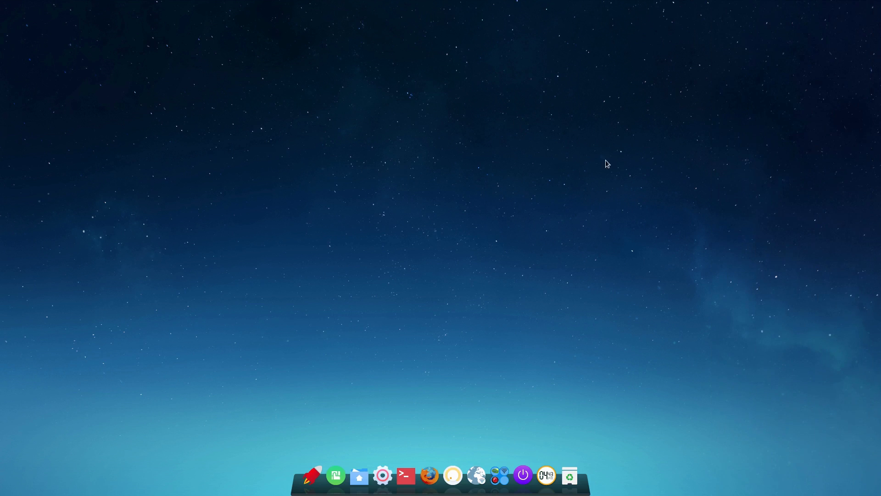